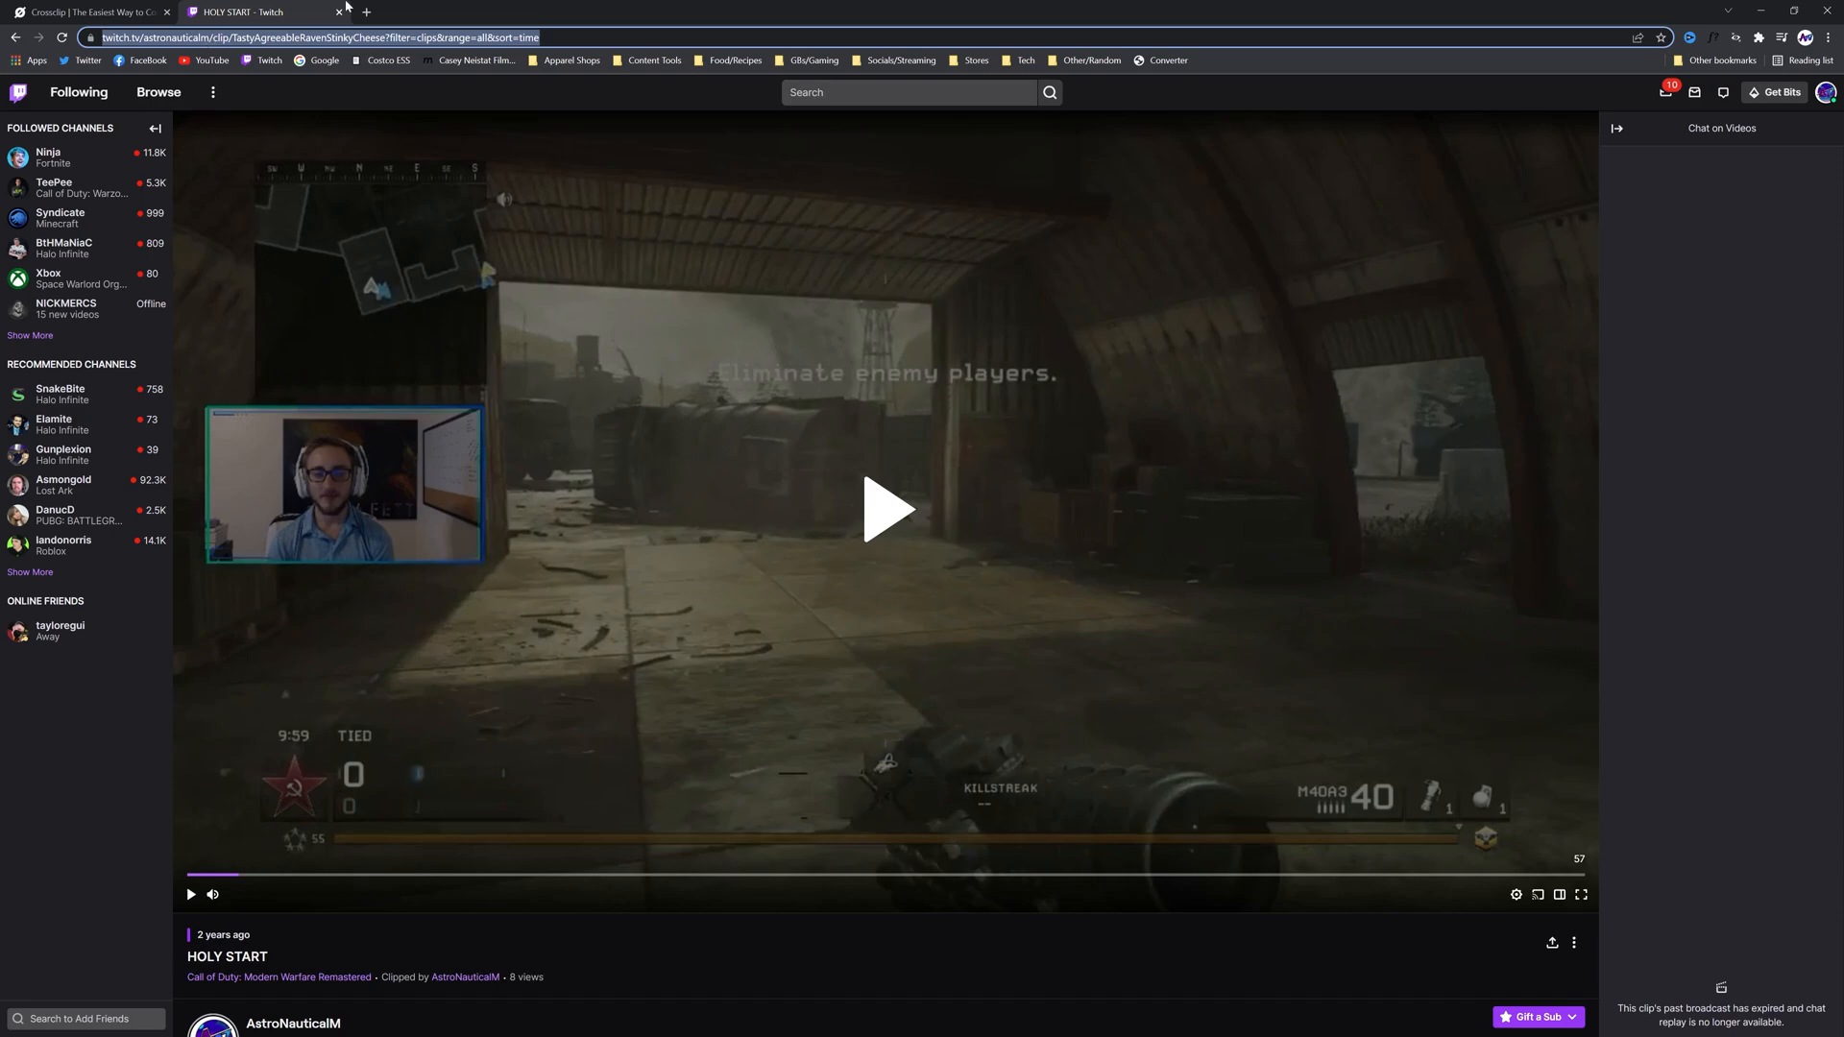
Load the Twitch clip from its URL into the Crossclip editor and place the Camera crop over the webcam in the input video
click(105, 15)
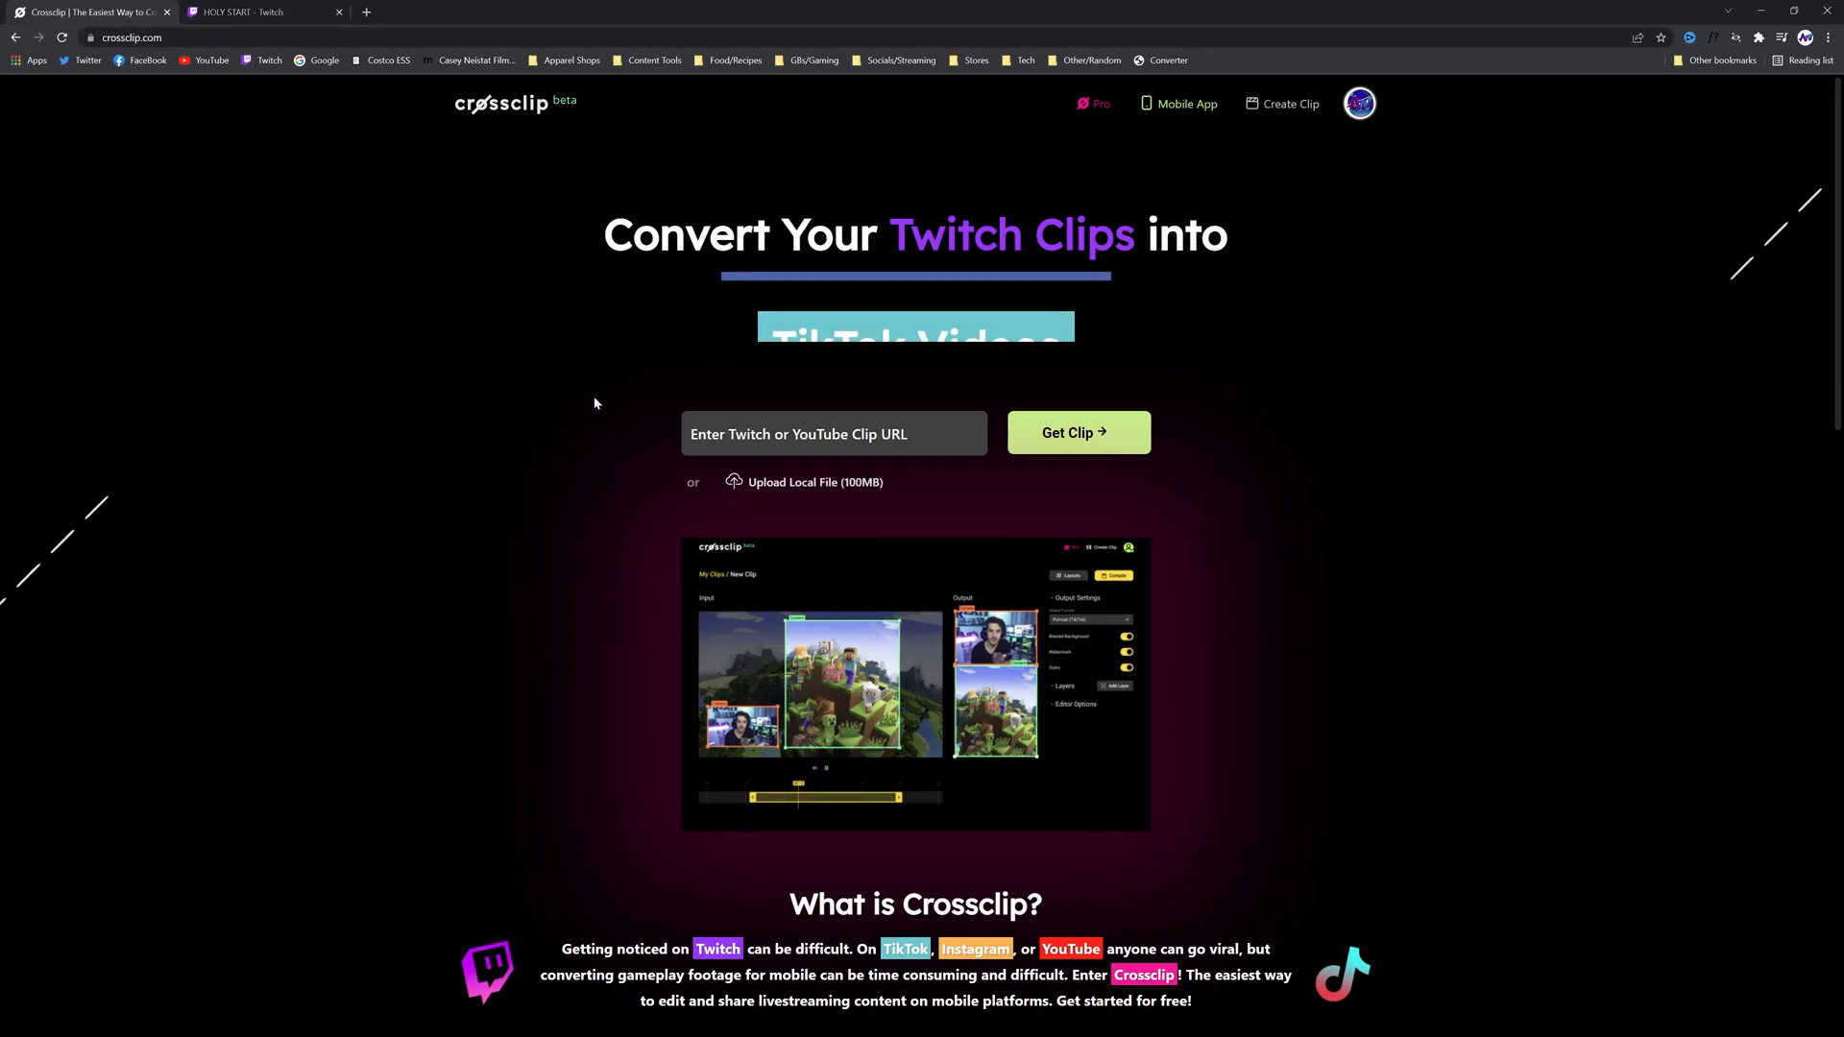
click(1052, 448)
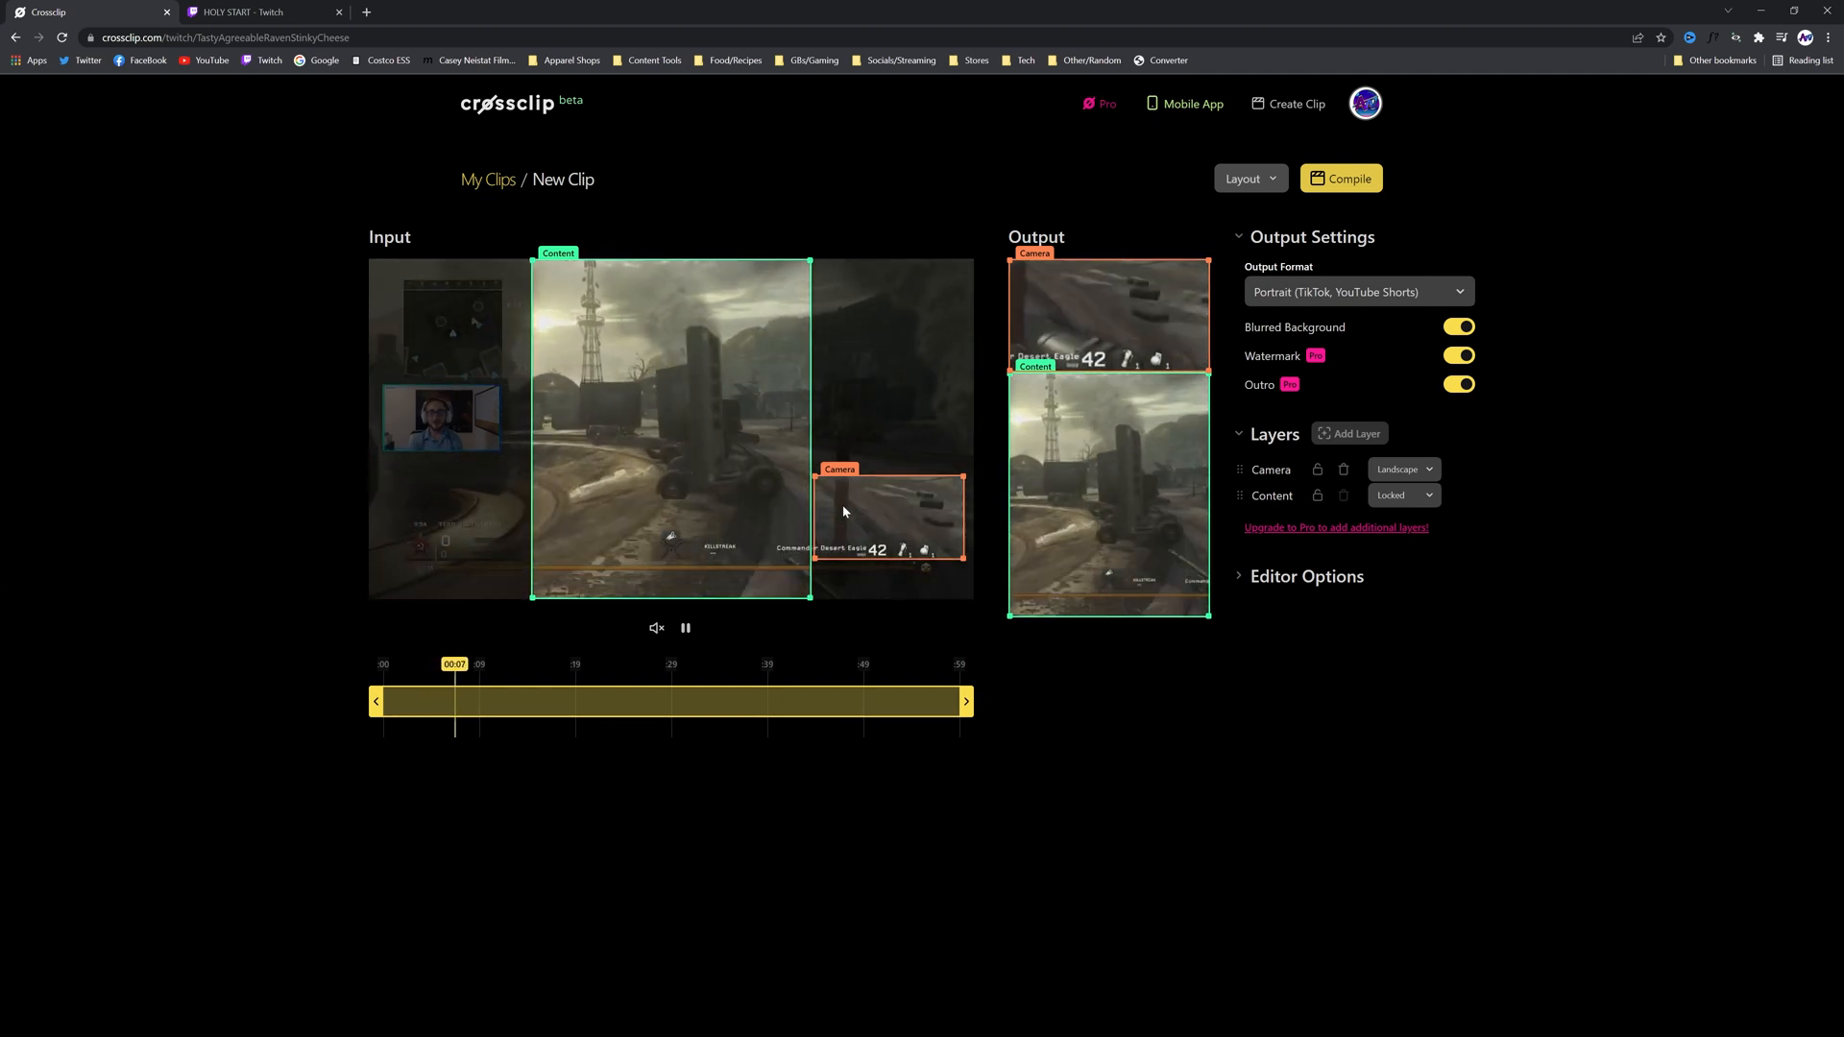
drag(849, 511, 422, 424)
Hide the output borders and keep the output format at Portrait (TikTok, YouTube Shorts)
click(1249, 576)
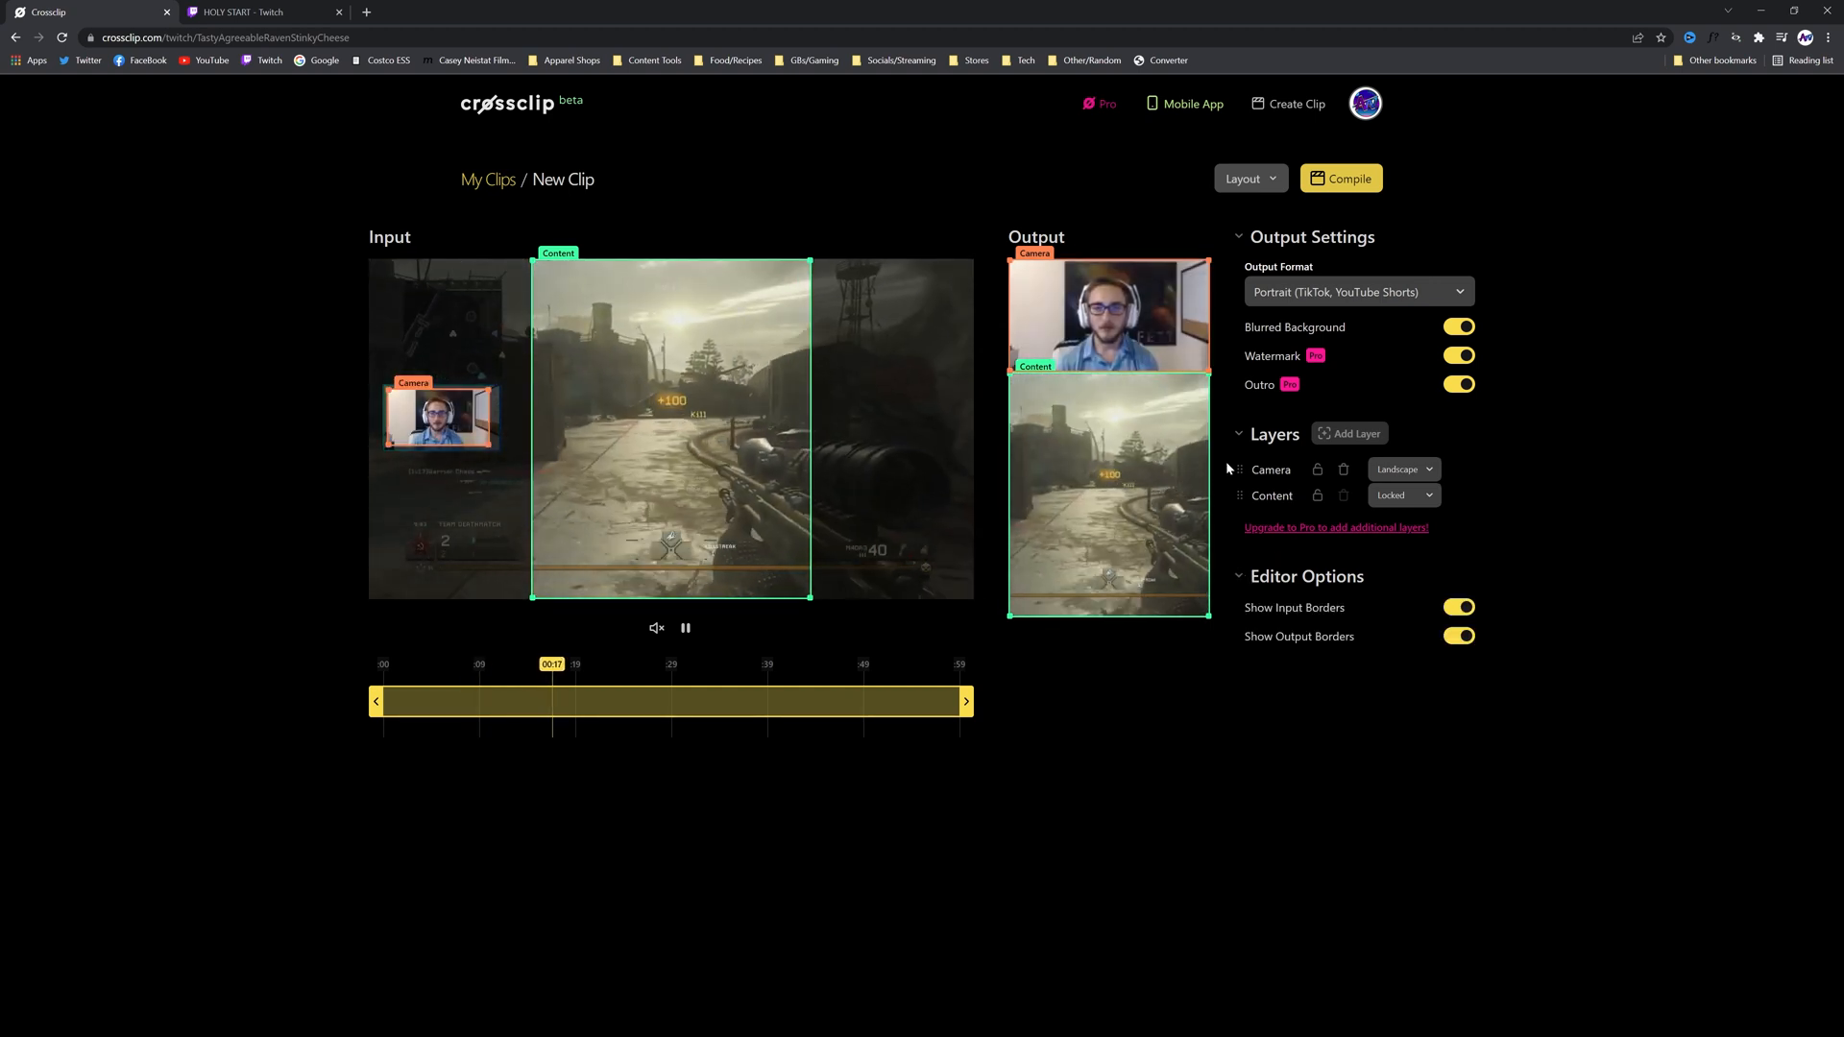
click(1461, 636)
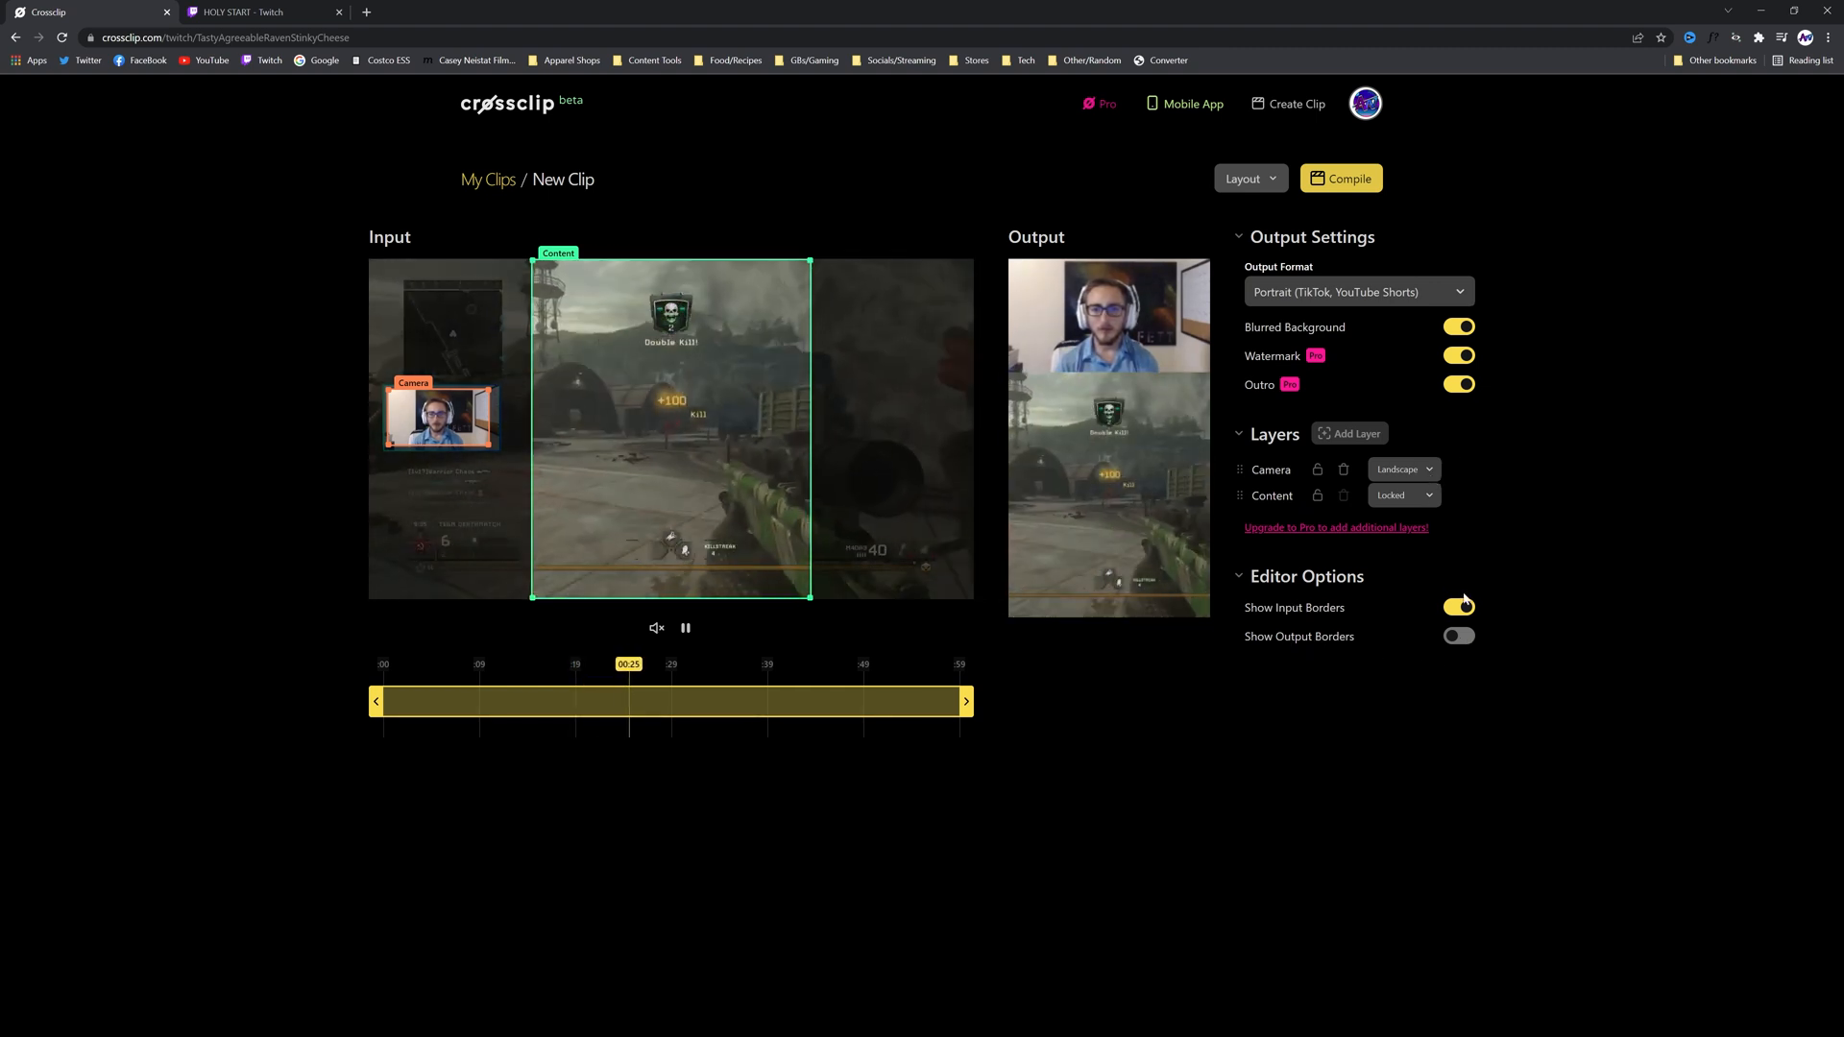
click(1398, 295)
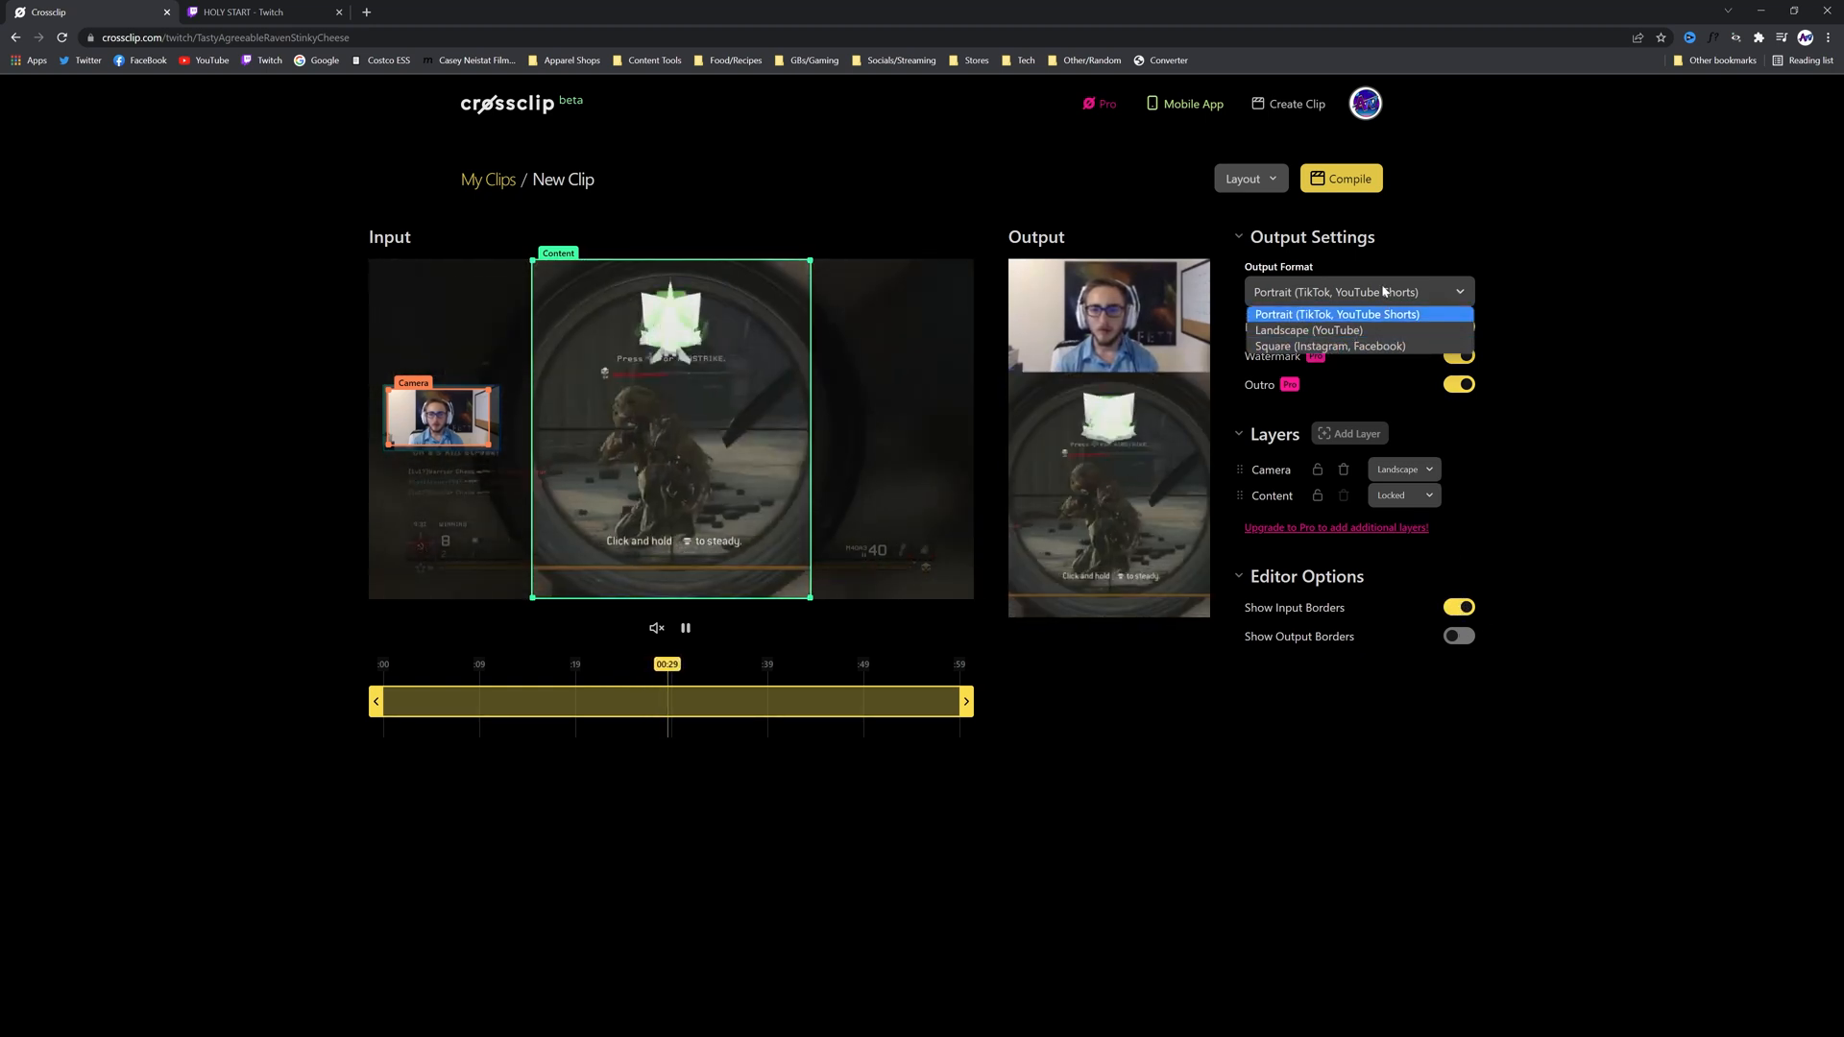
click(1384, 292)
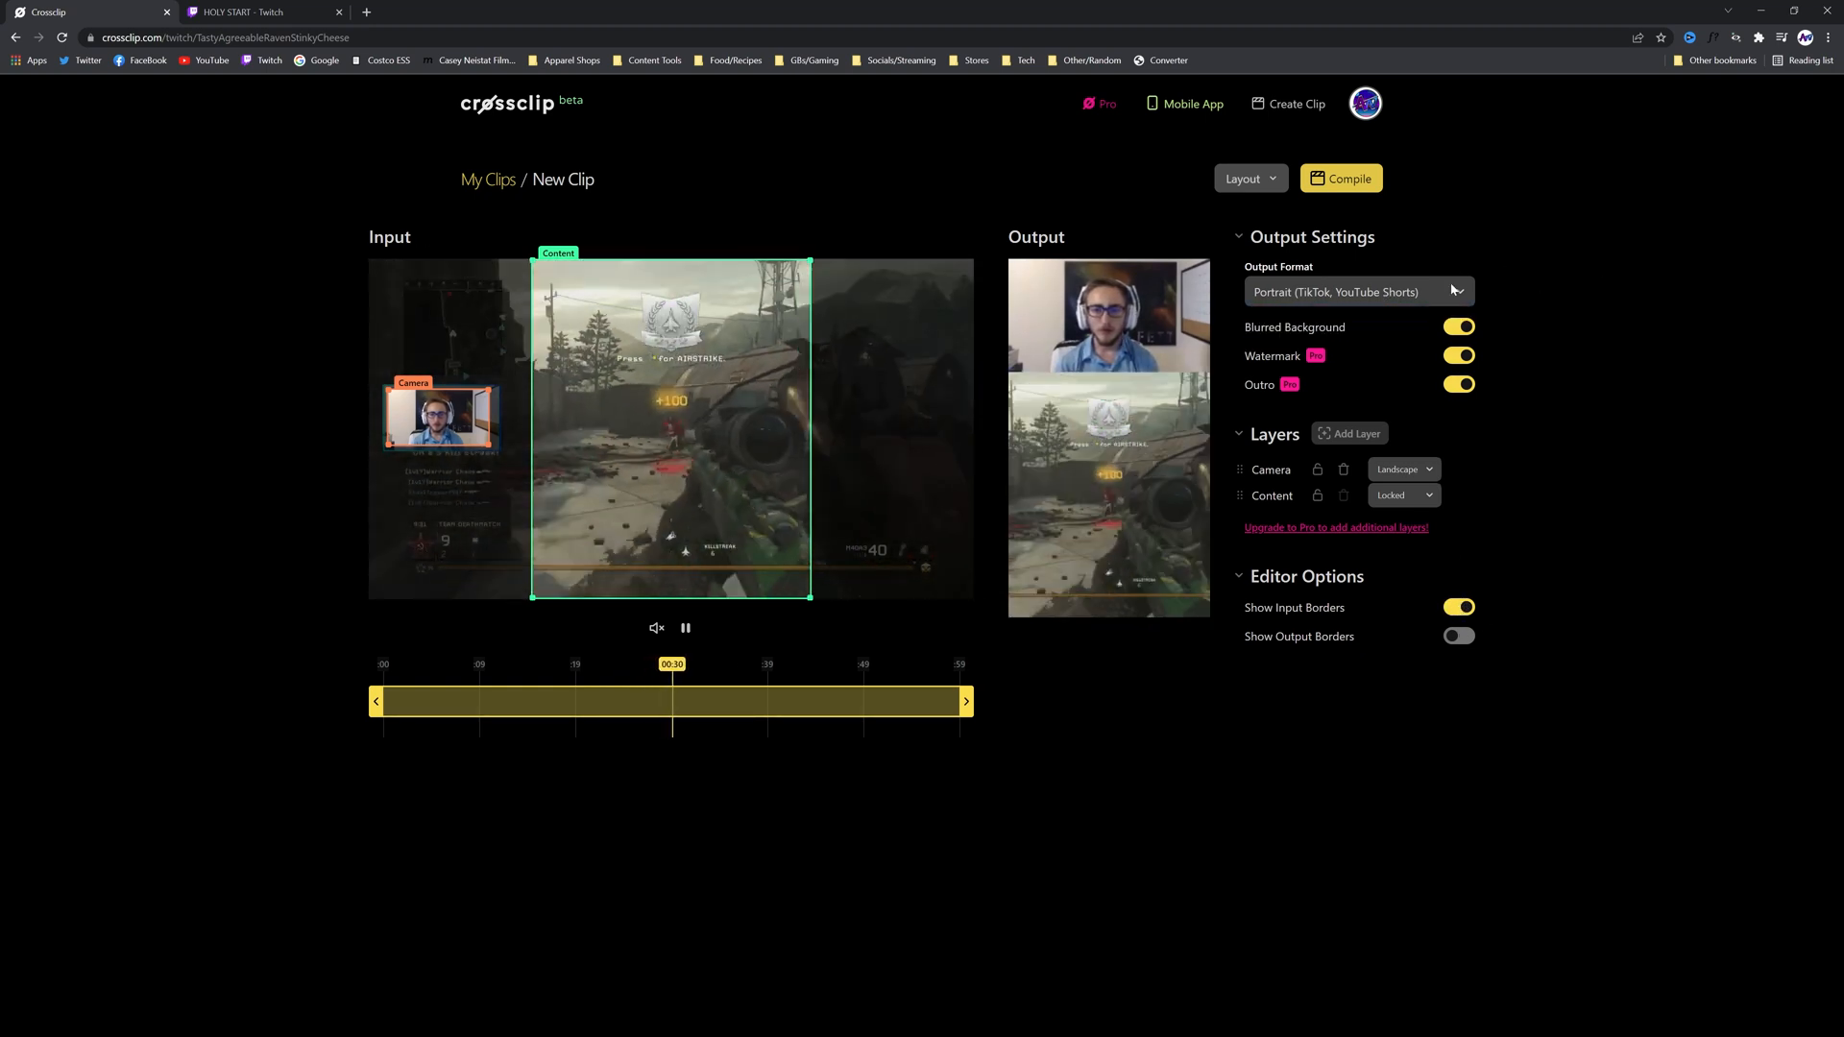
Load the Portrait Crop layout and fit its Camera crop over the webcam in the input video
click(1260, 182)
click(1218, 324)
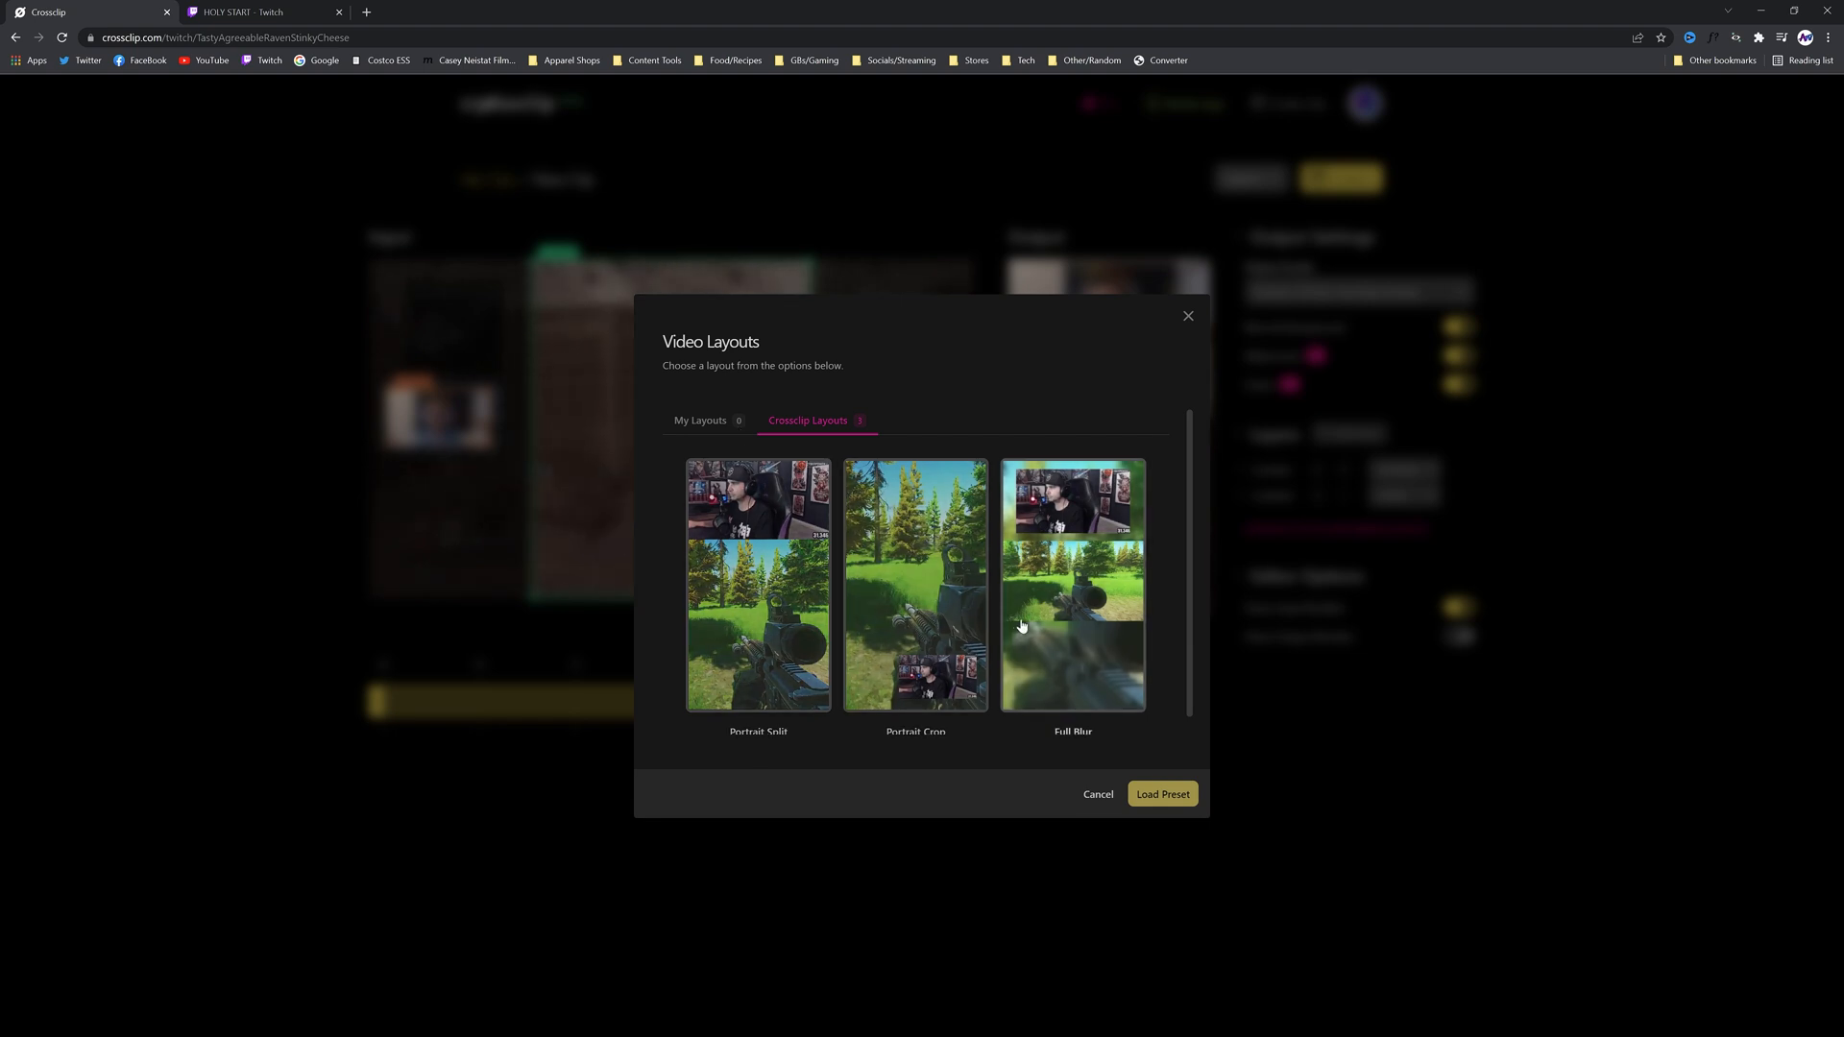
scroll(769, 639, down, 1)
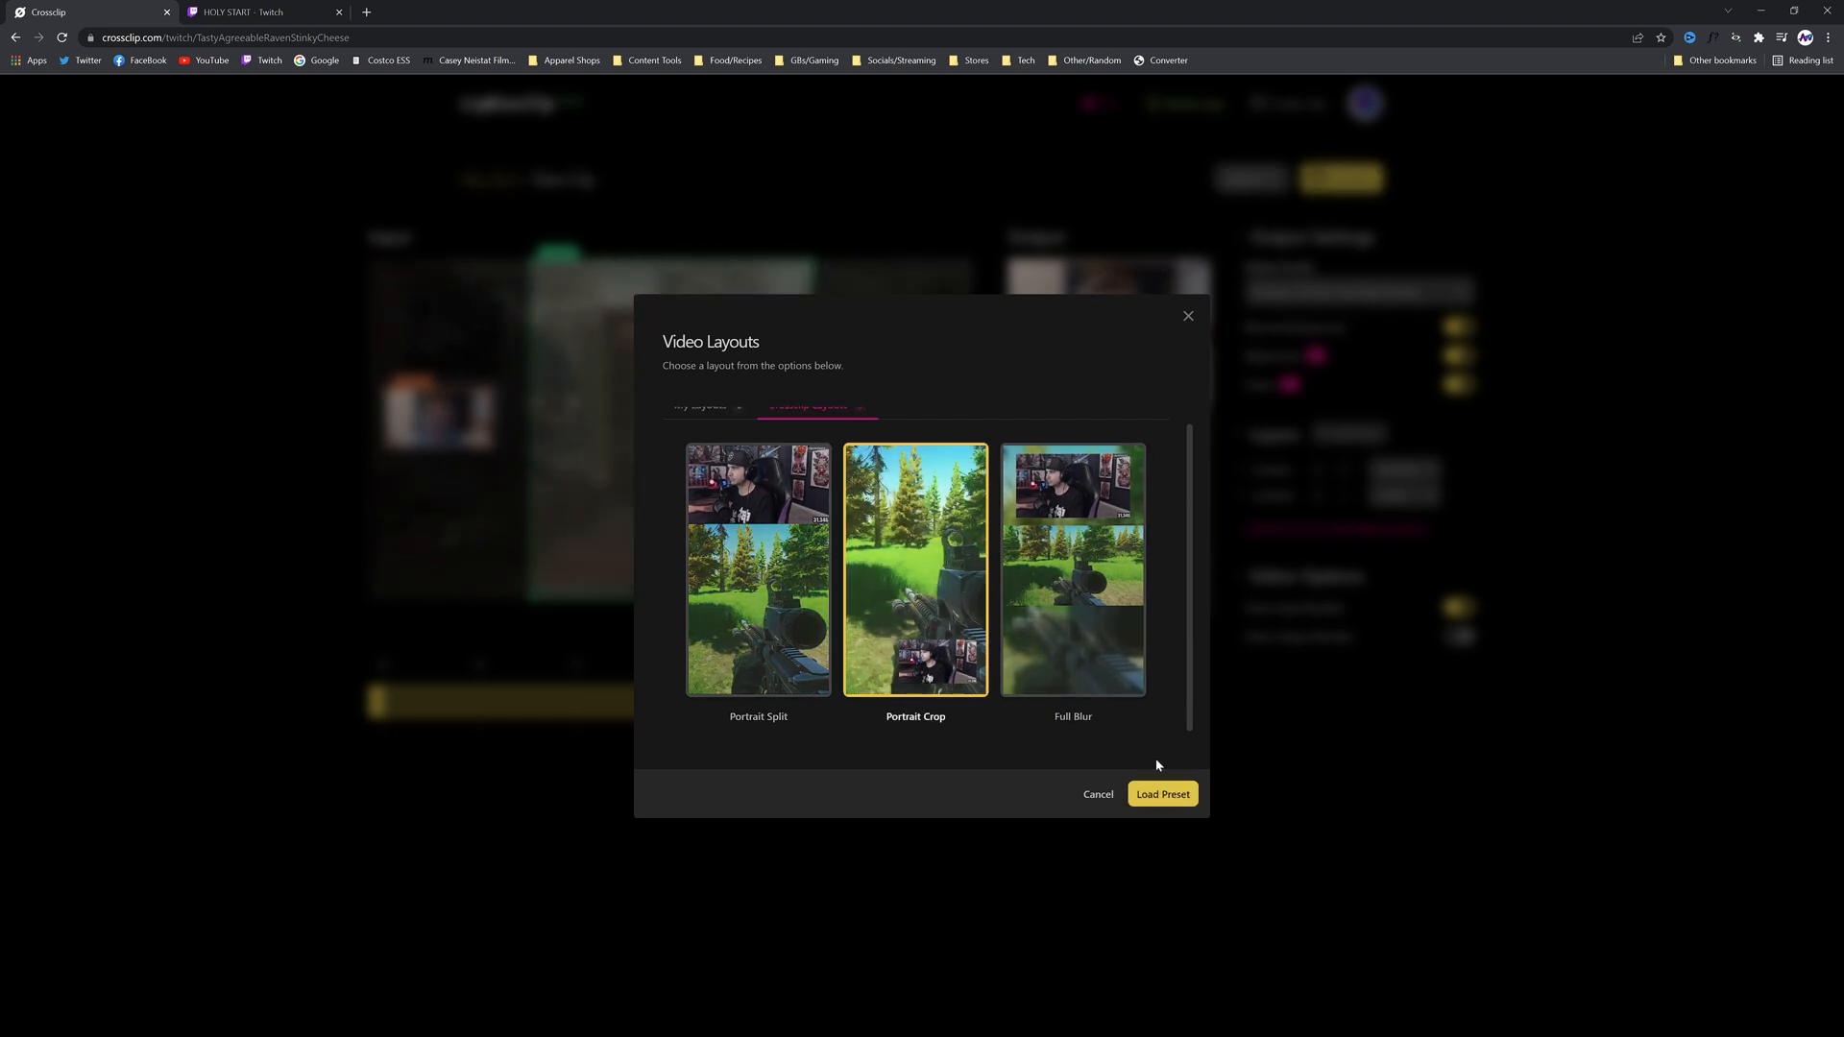
click(1142, 795)
drag(949, 538, 530, 450)
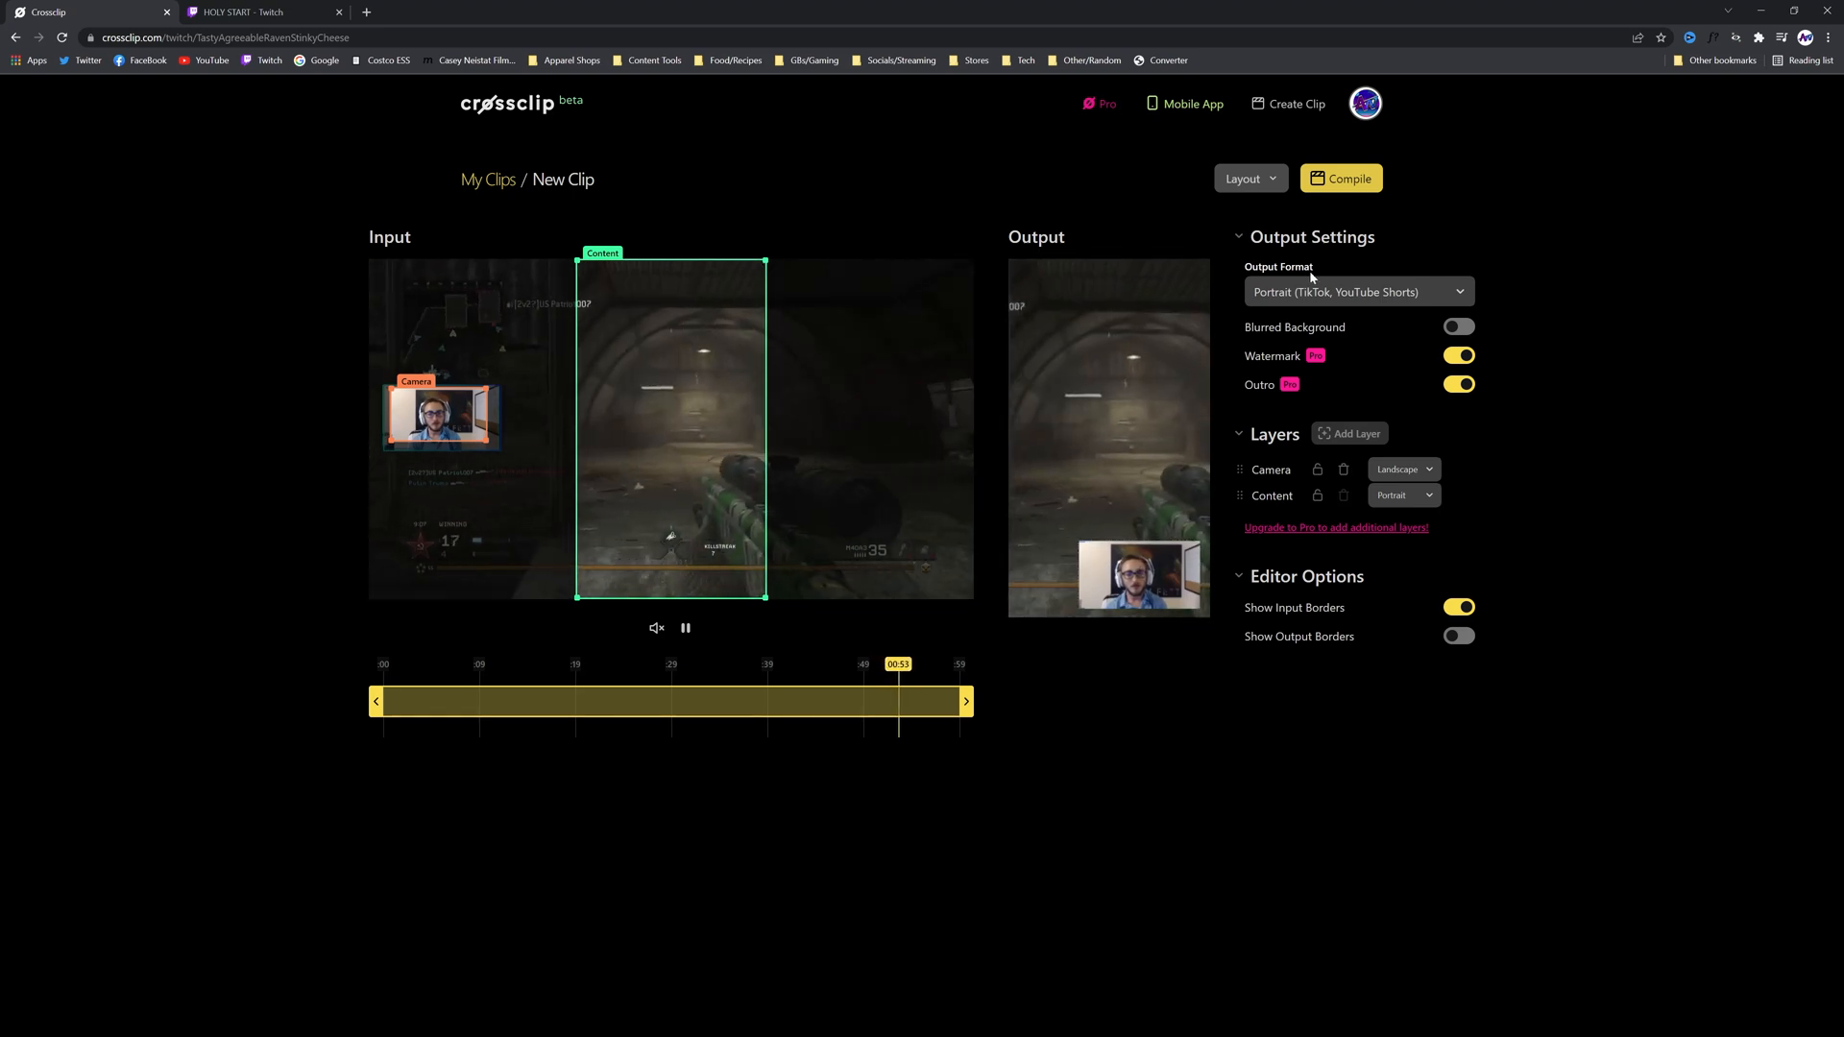
Load the Portrait Split layout, then move and shrink its Camera crop to frame only the webcam
click(1269, 184)
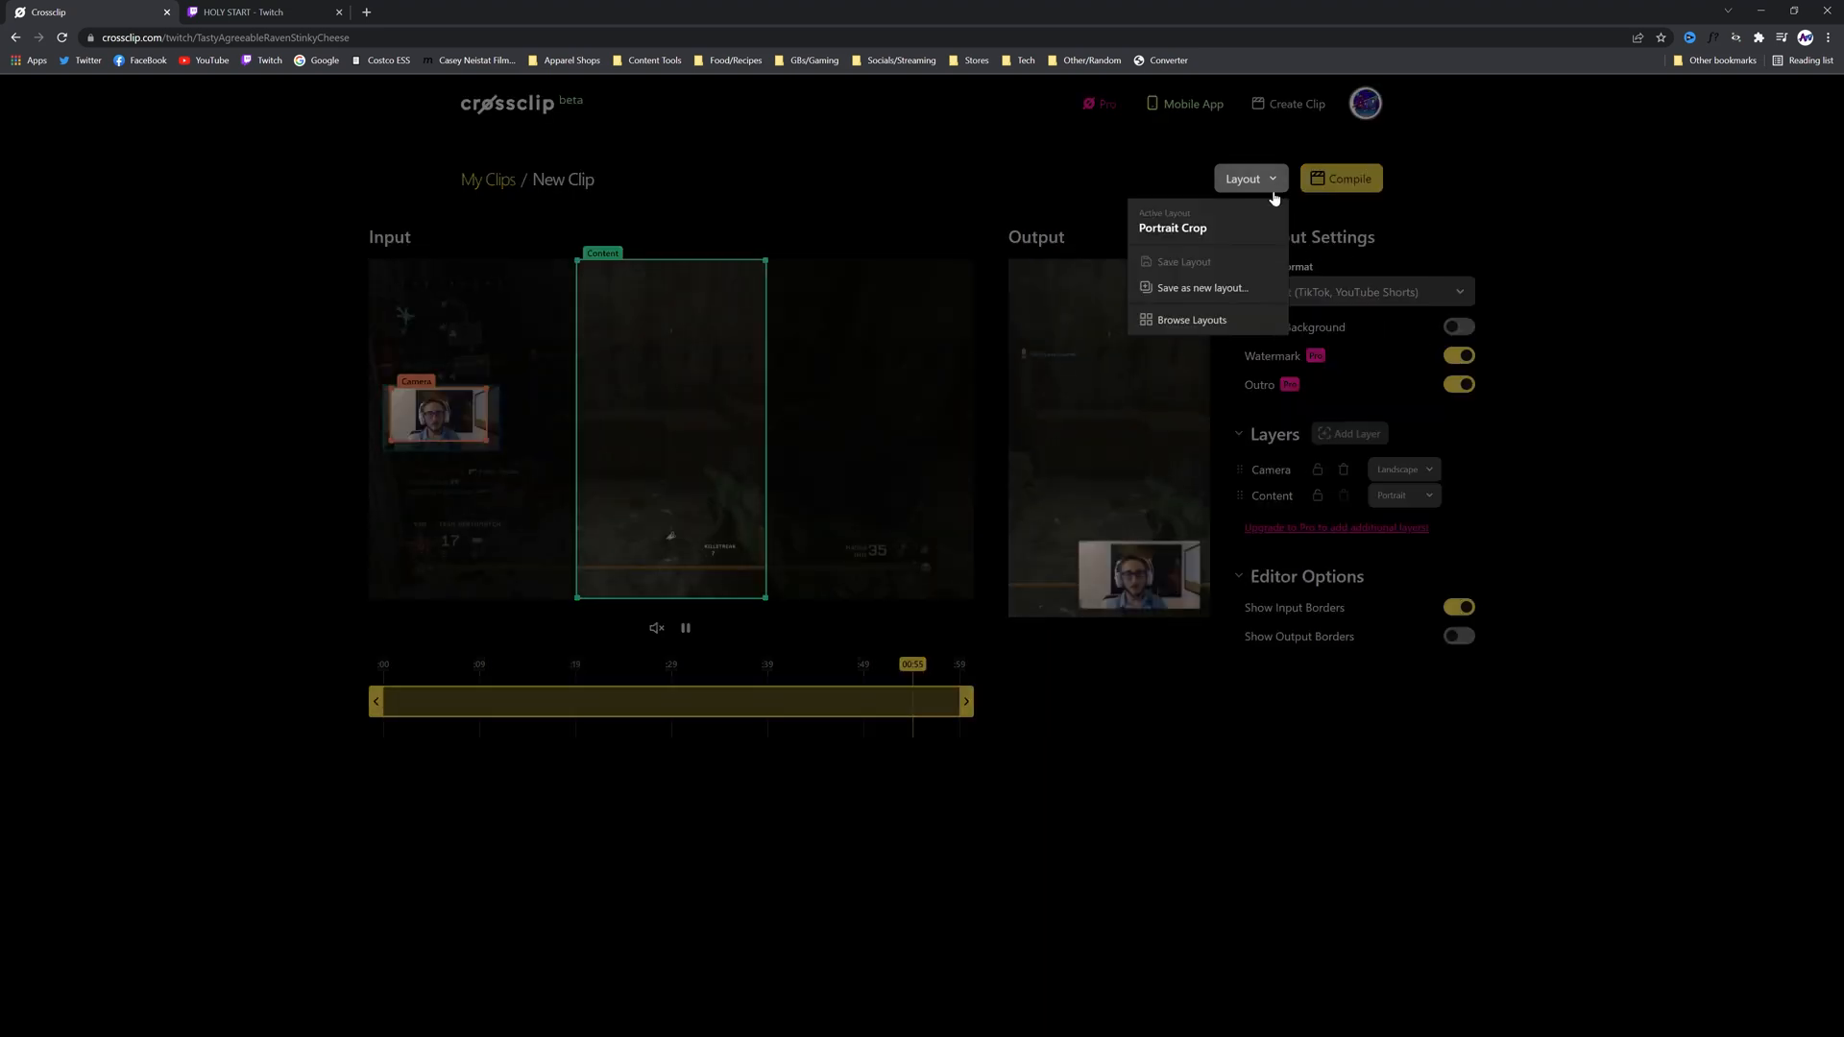
click(1192, 320)
click(758, 576)
click(1168, 797)
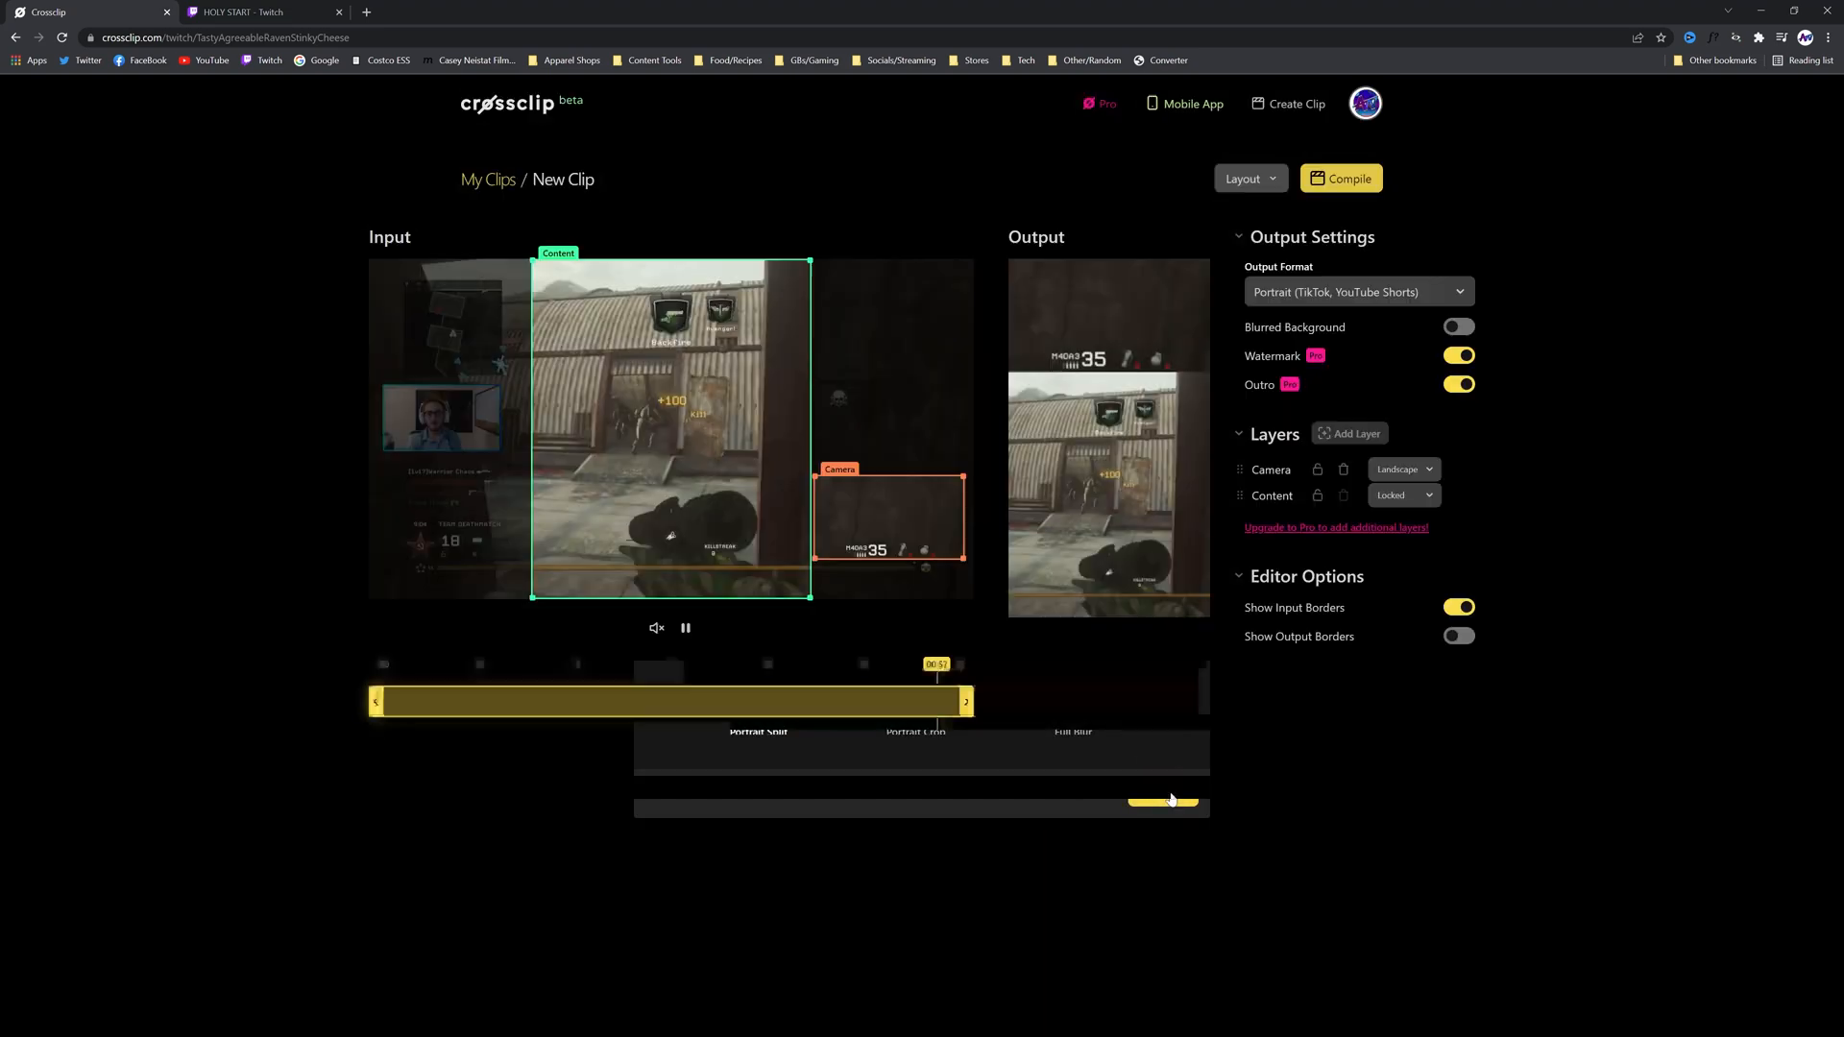
drag(888, 515, 459, 446)
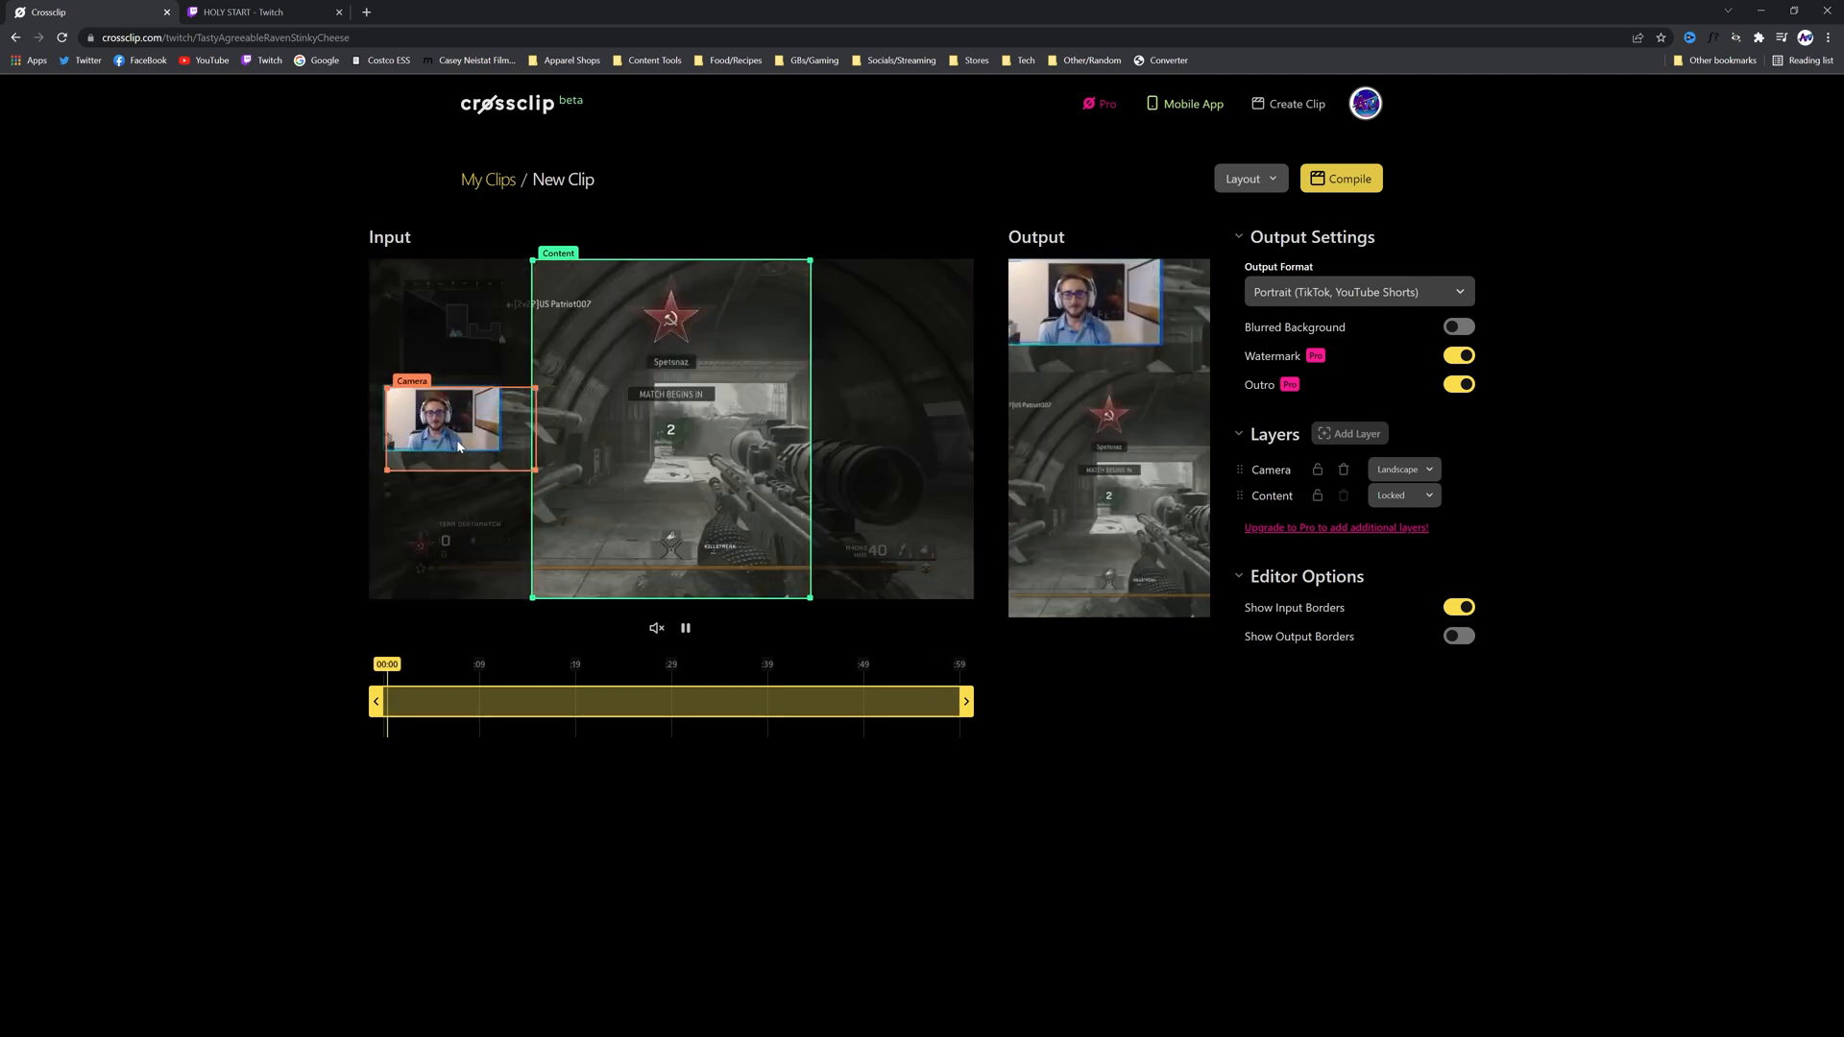
drag(539, 471, 453, 412)
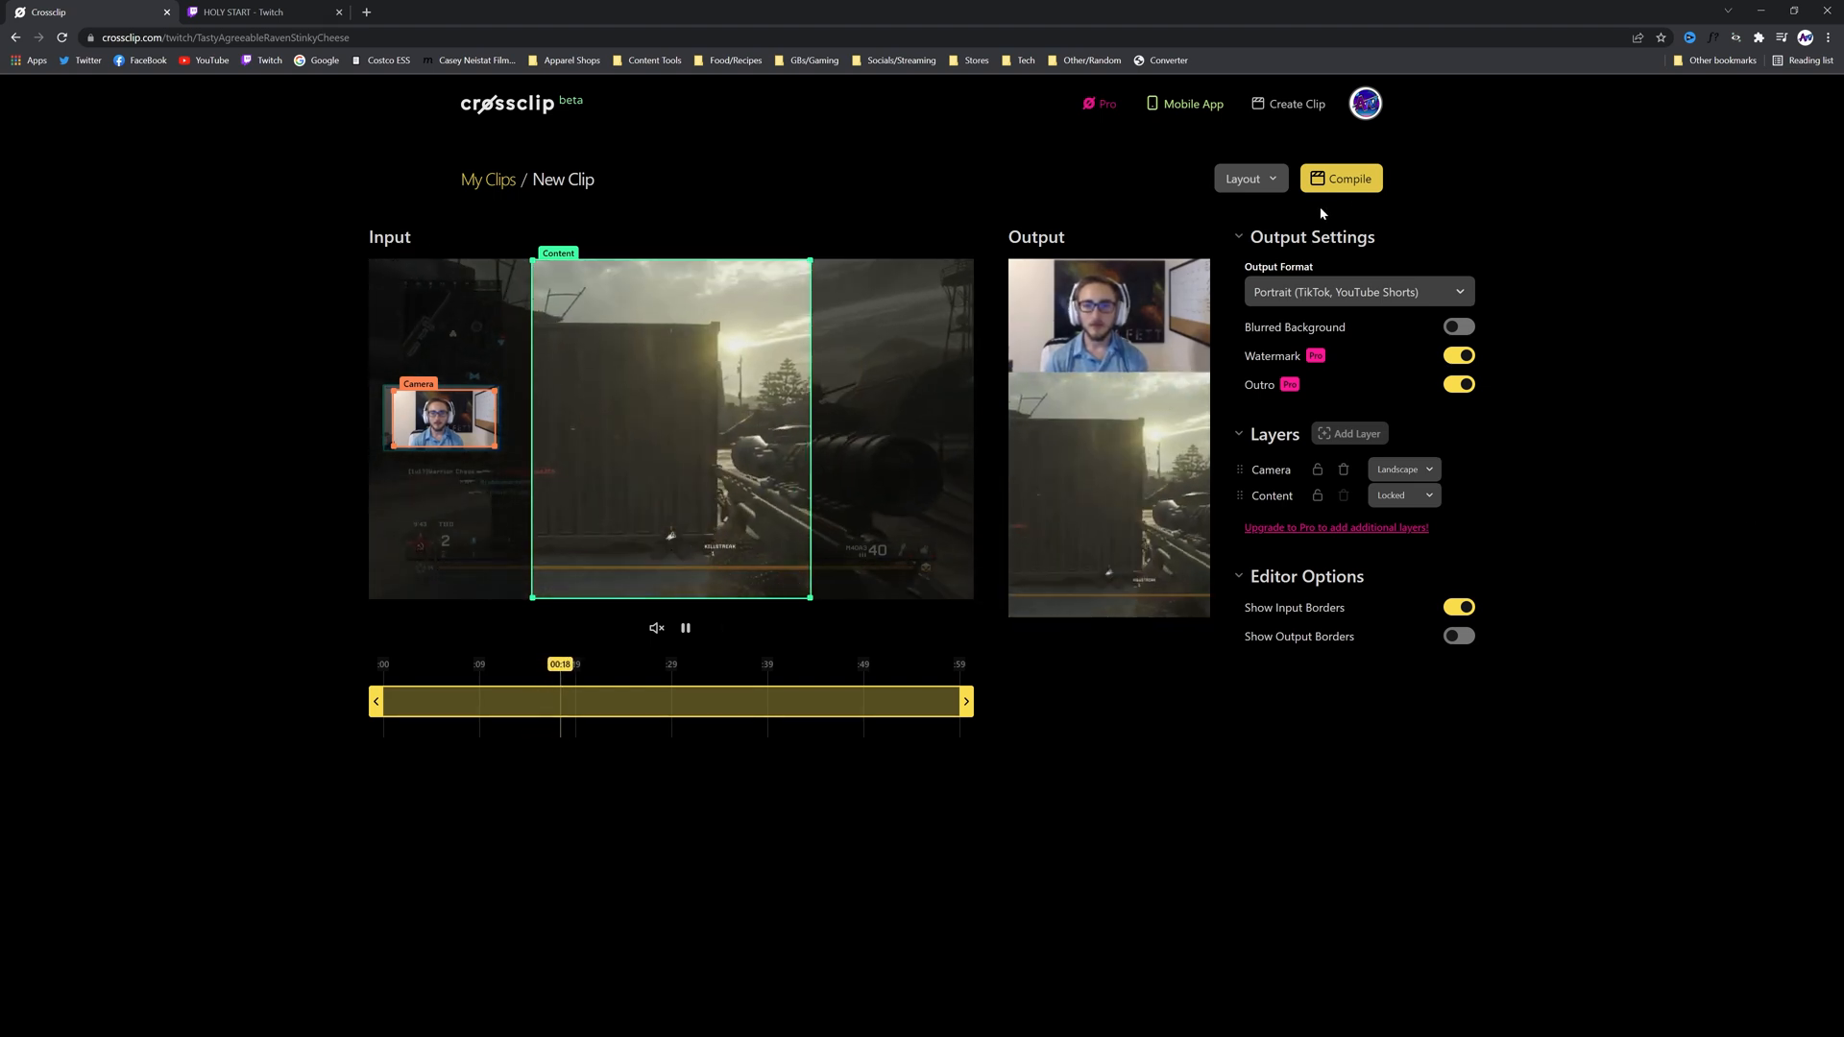
Set up the compilation with the title MWR Clip, 30 FPS and 720p quality
click(1352, 181)
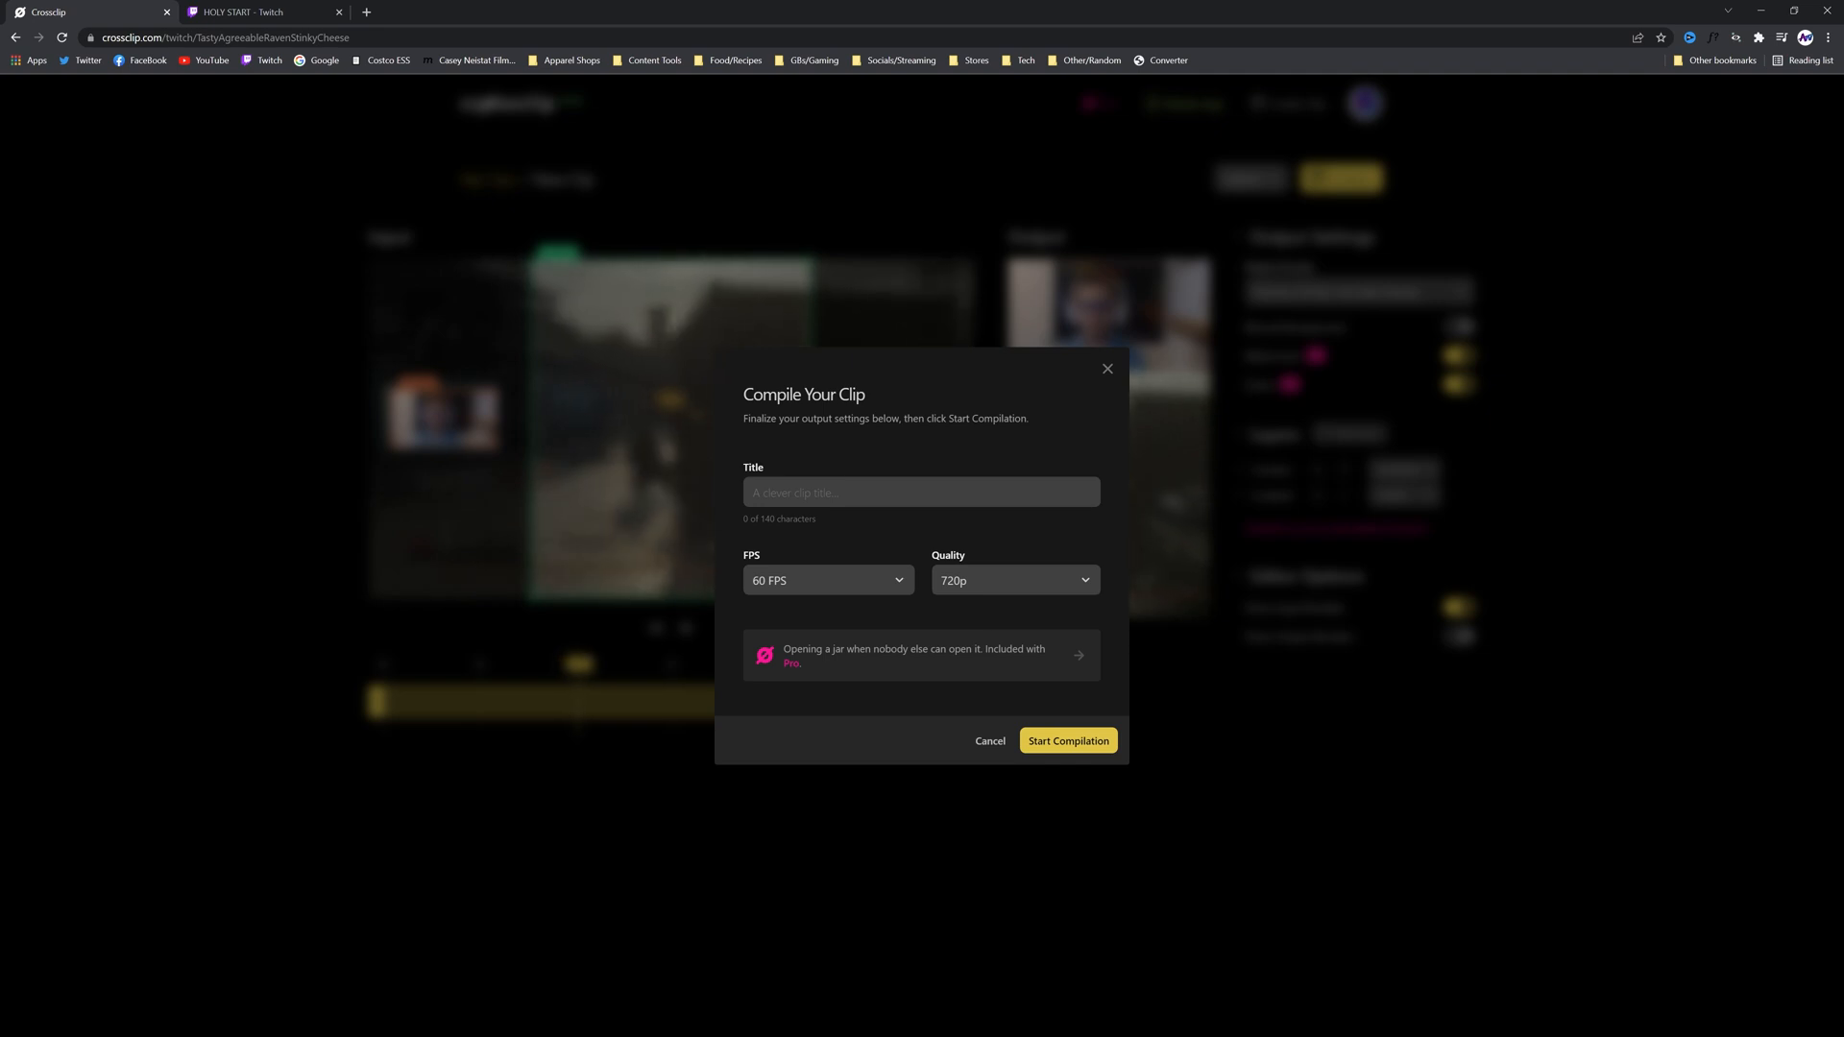
click(844, 505)
text(MWR Cl)
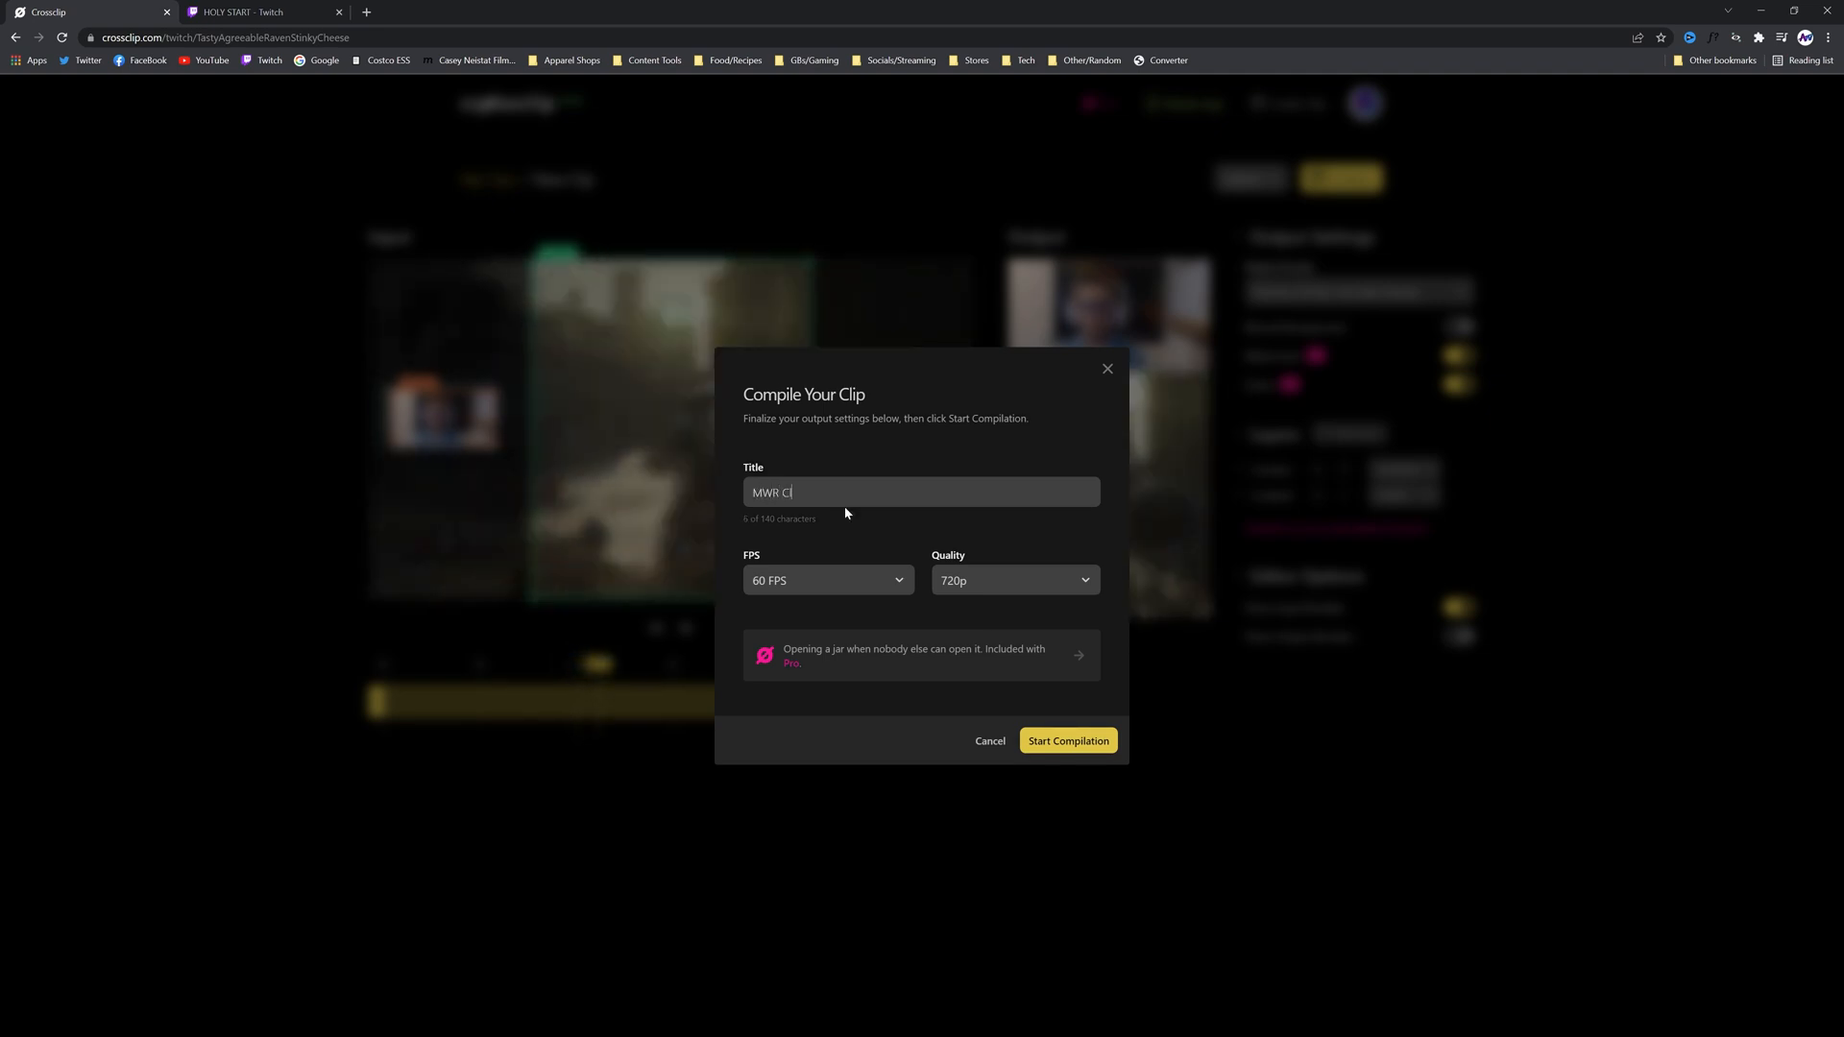
text(ip)
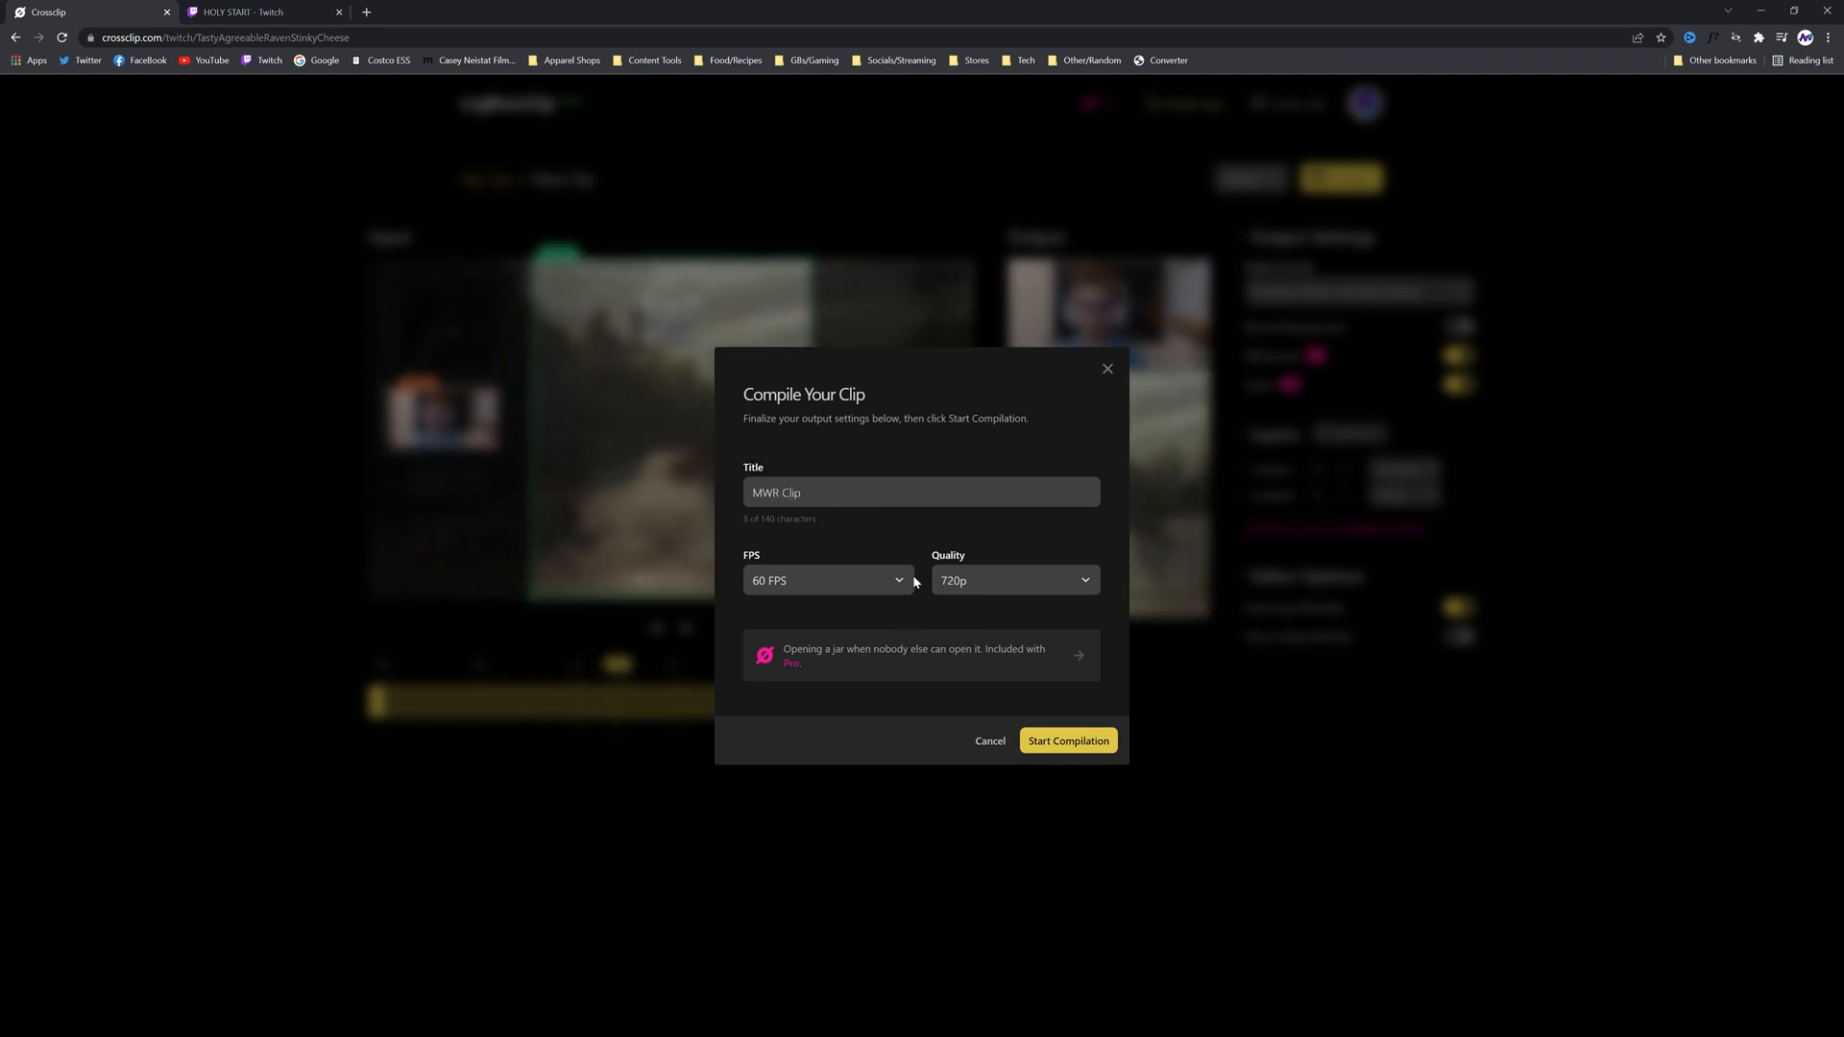
click(877, 586)
click(816, 619)
click(1020, 580)
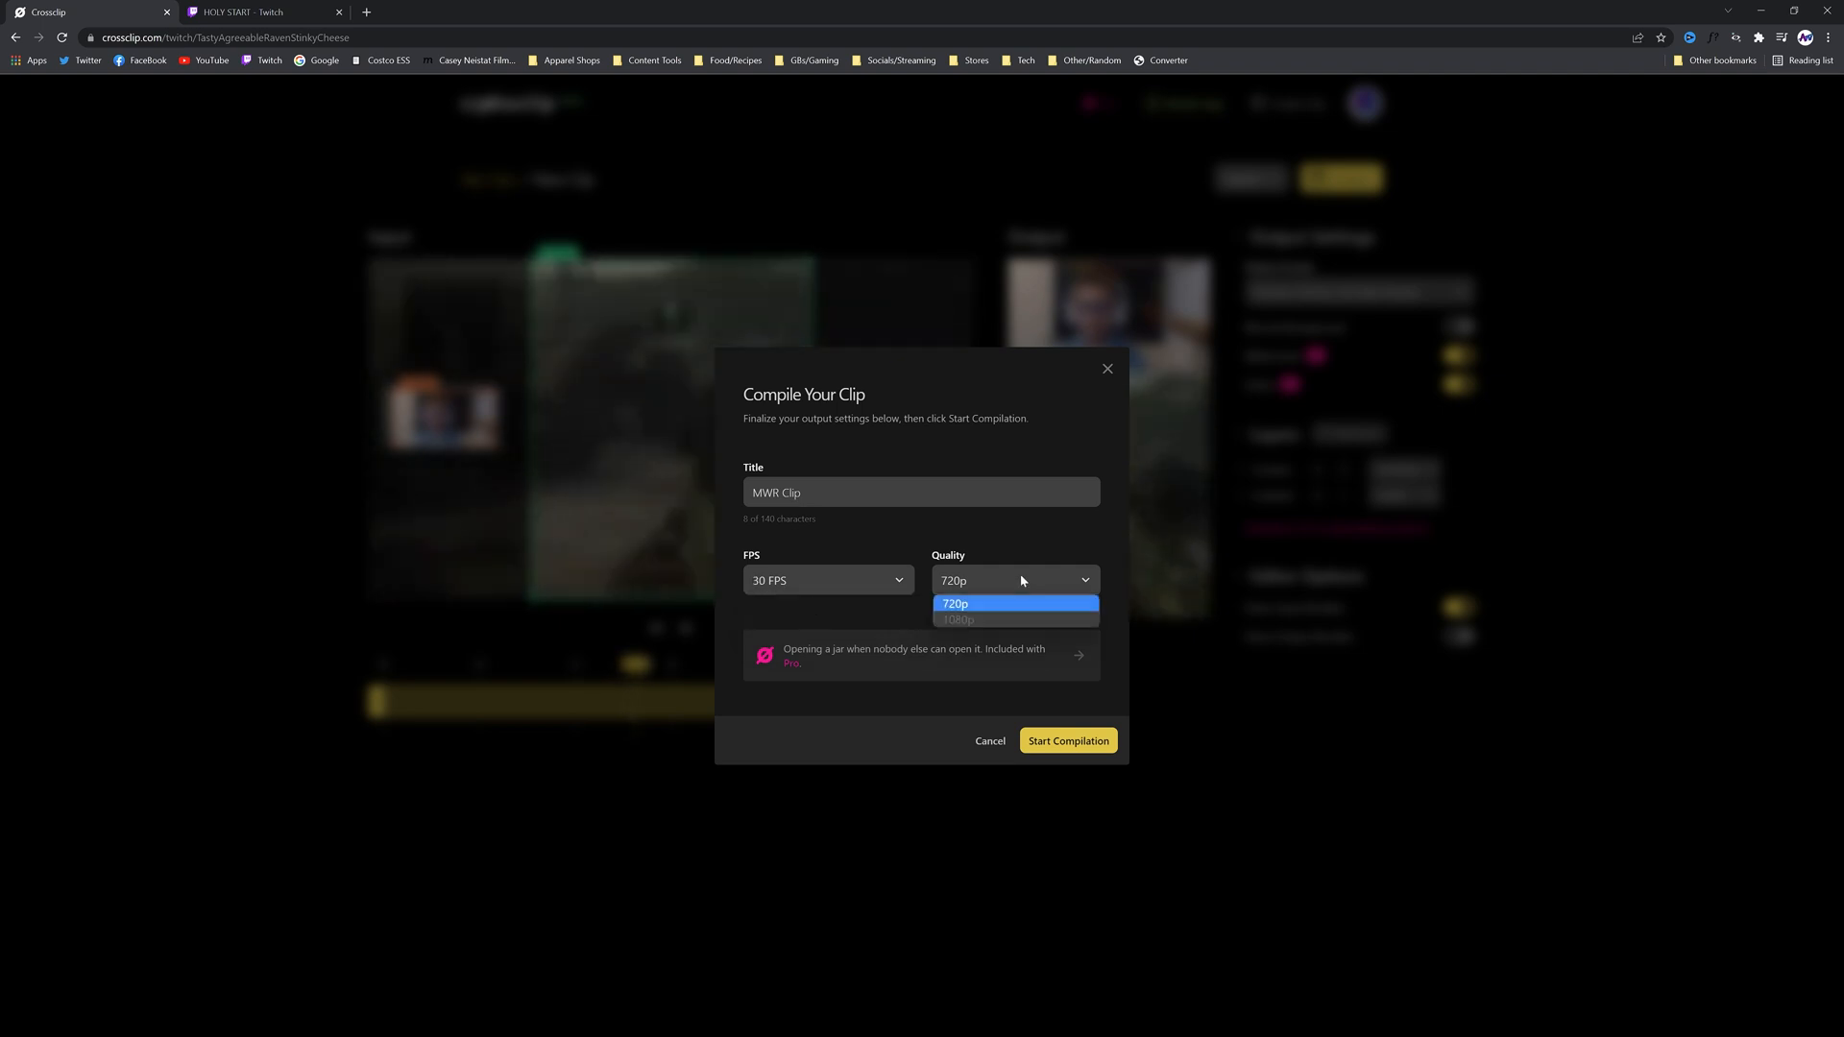
click(1047, 550)
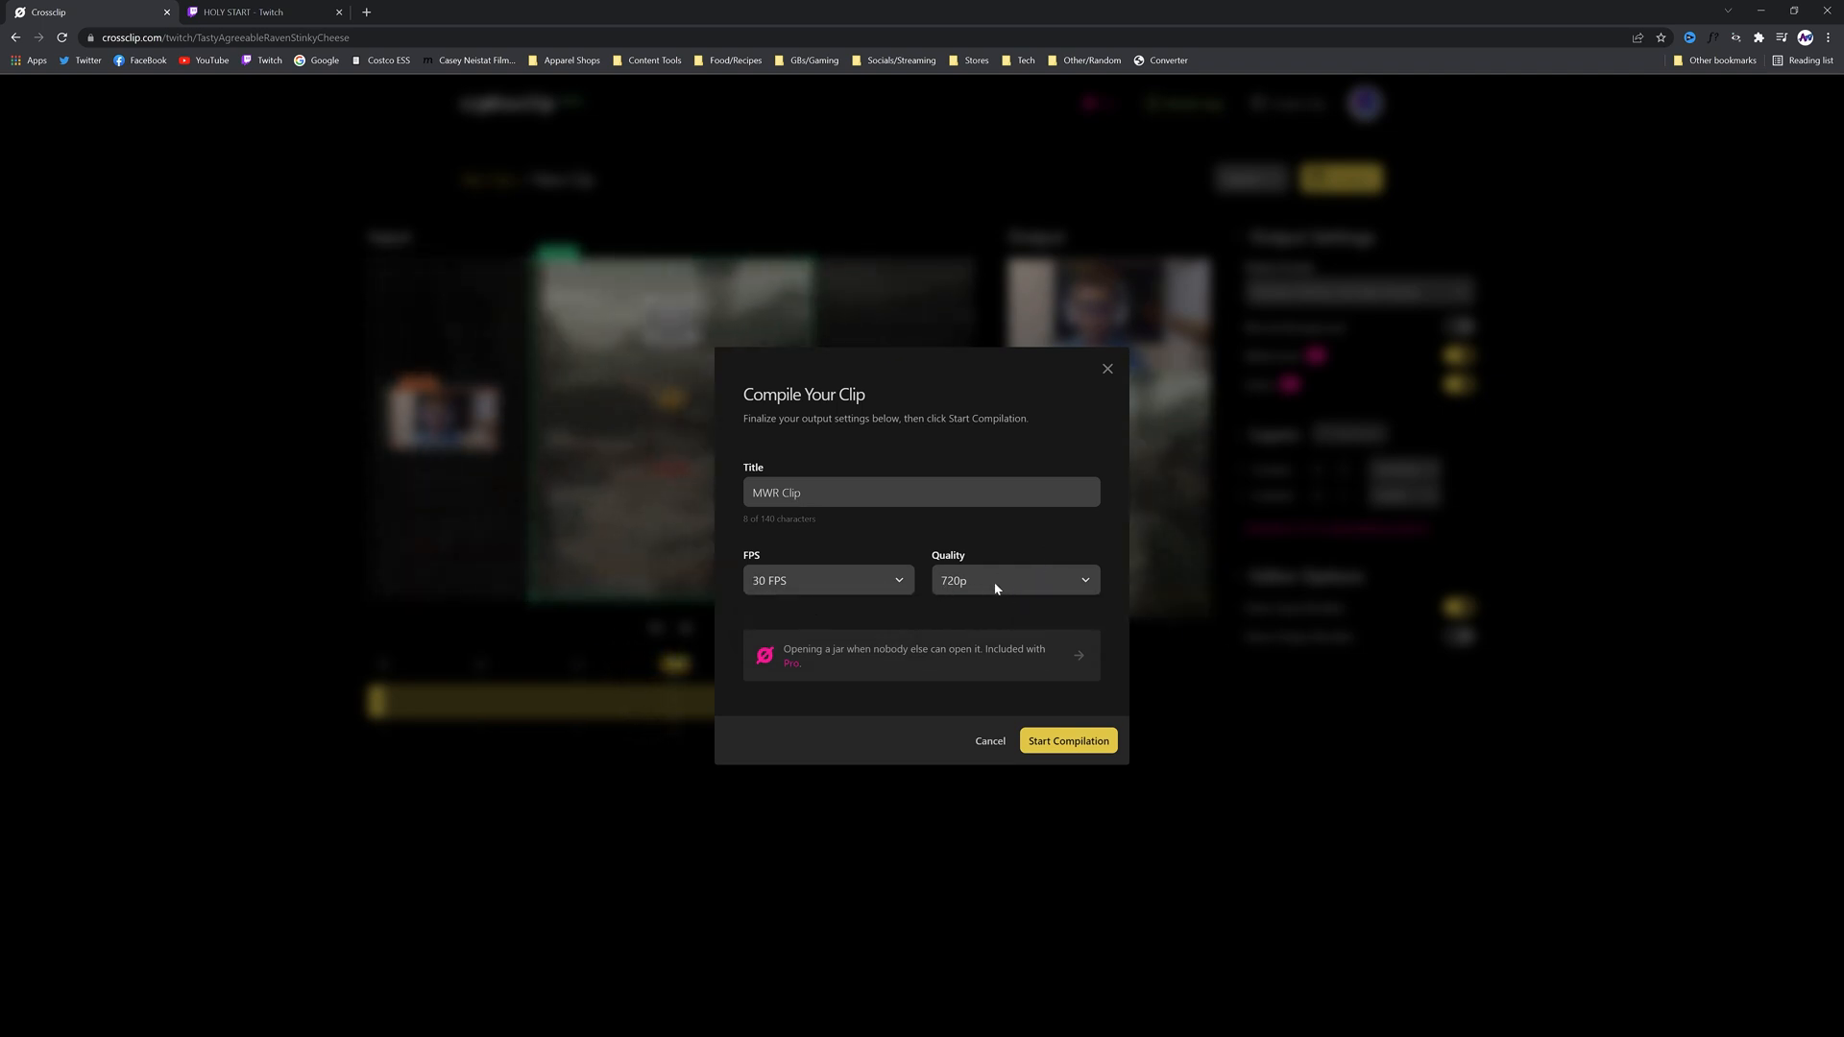
View the Pro membership offer, then start compiling the clip and dismiss the compilation notice
click(947, 649)
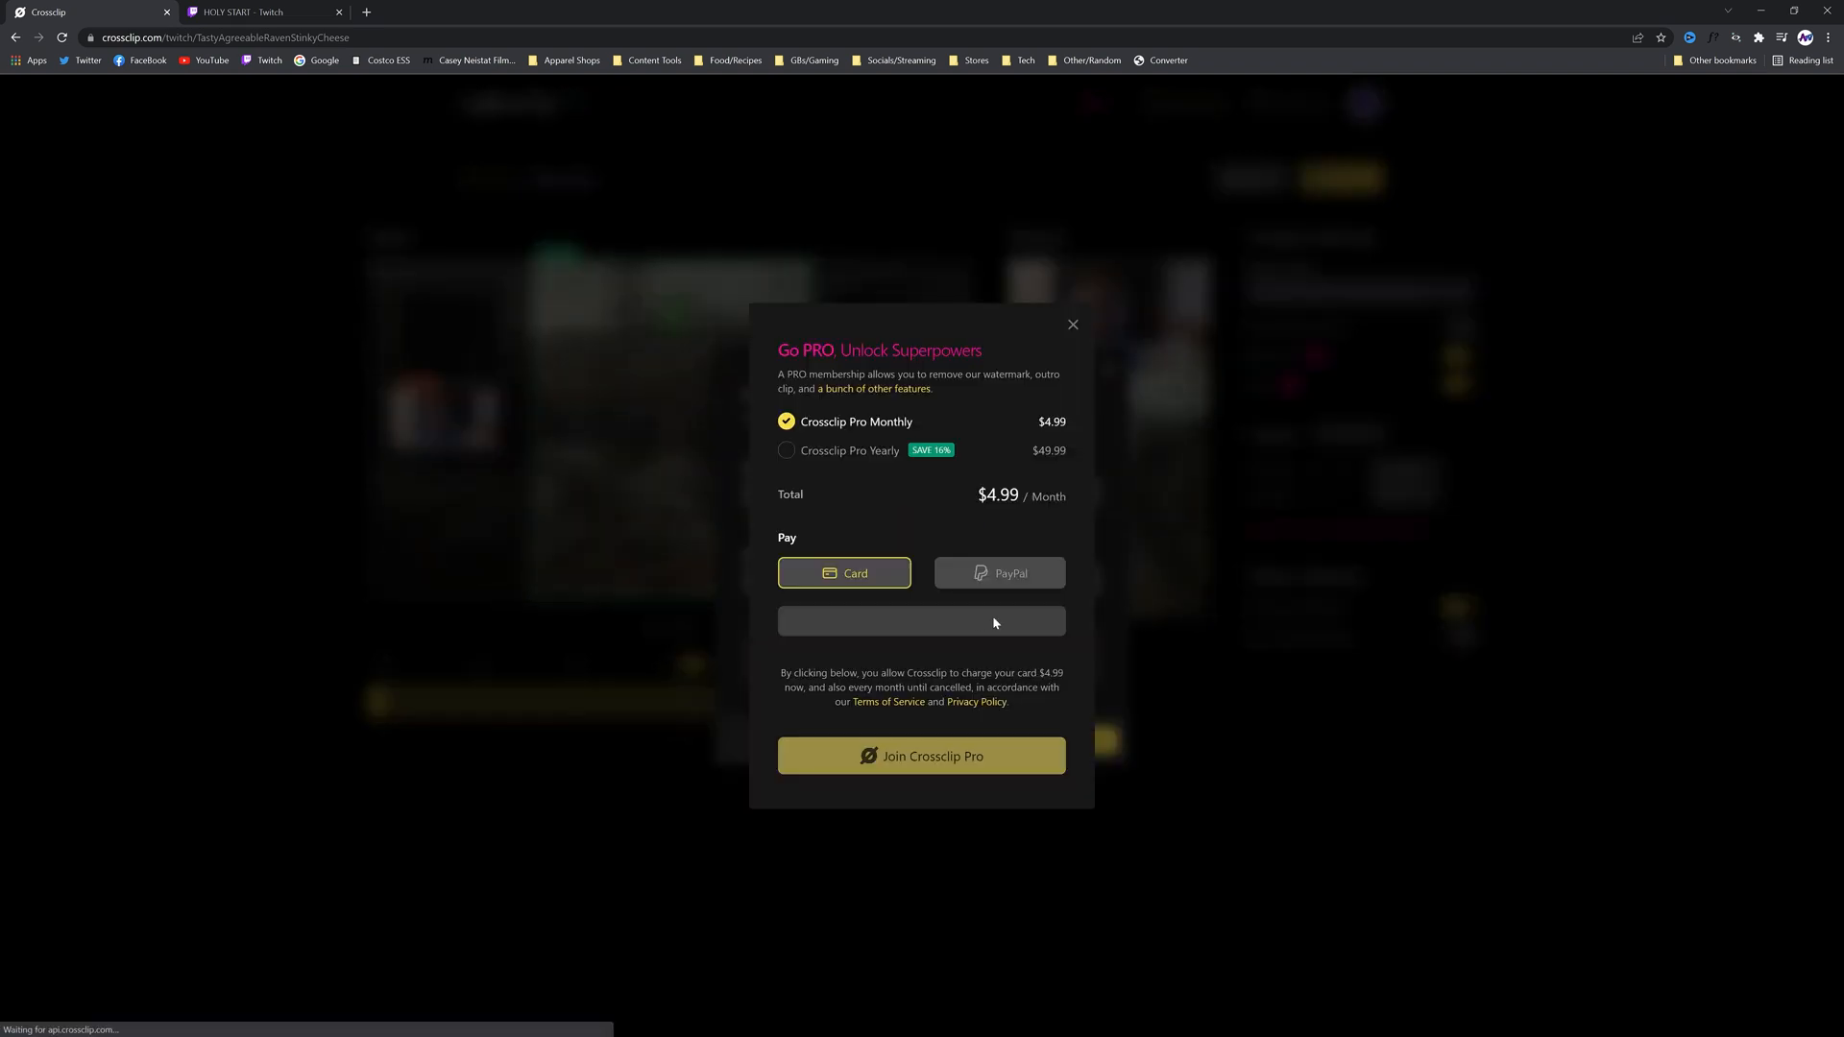
click(1071, 327)
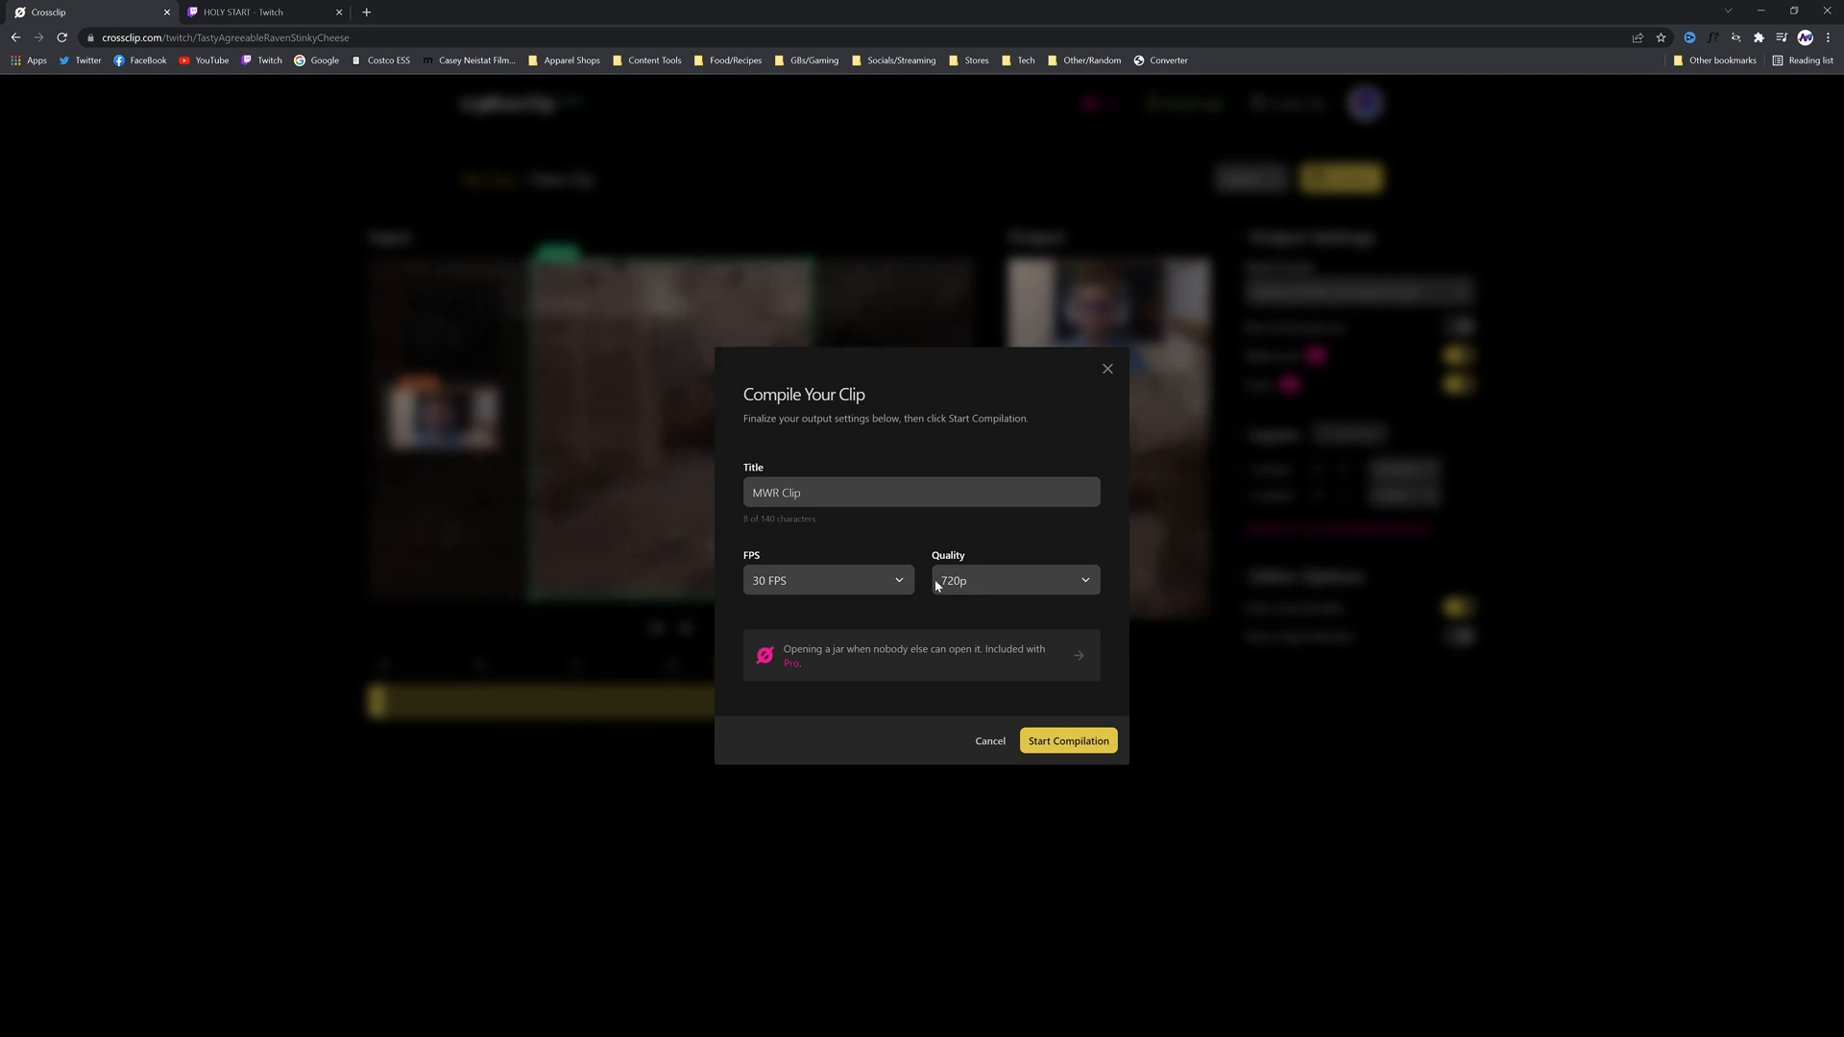
click(1068, 742)
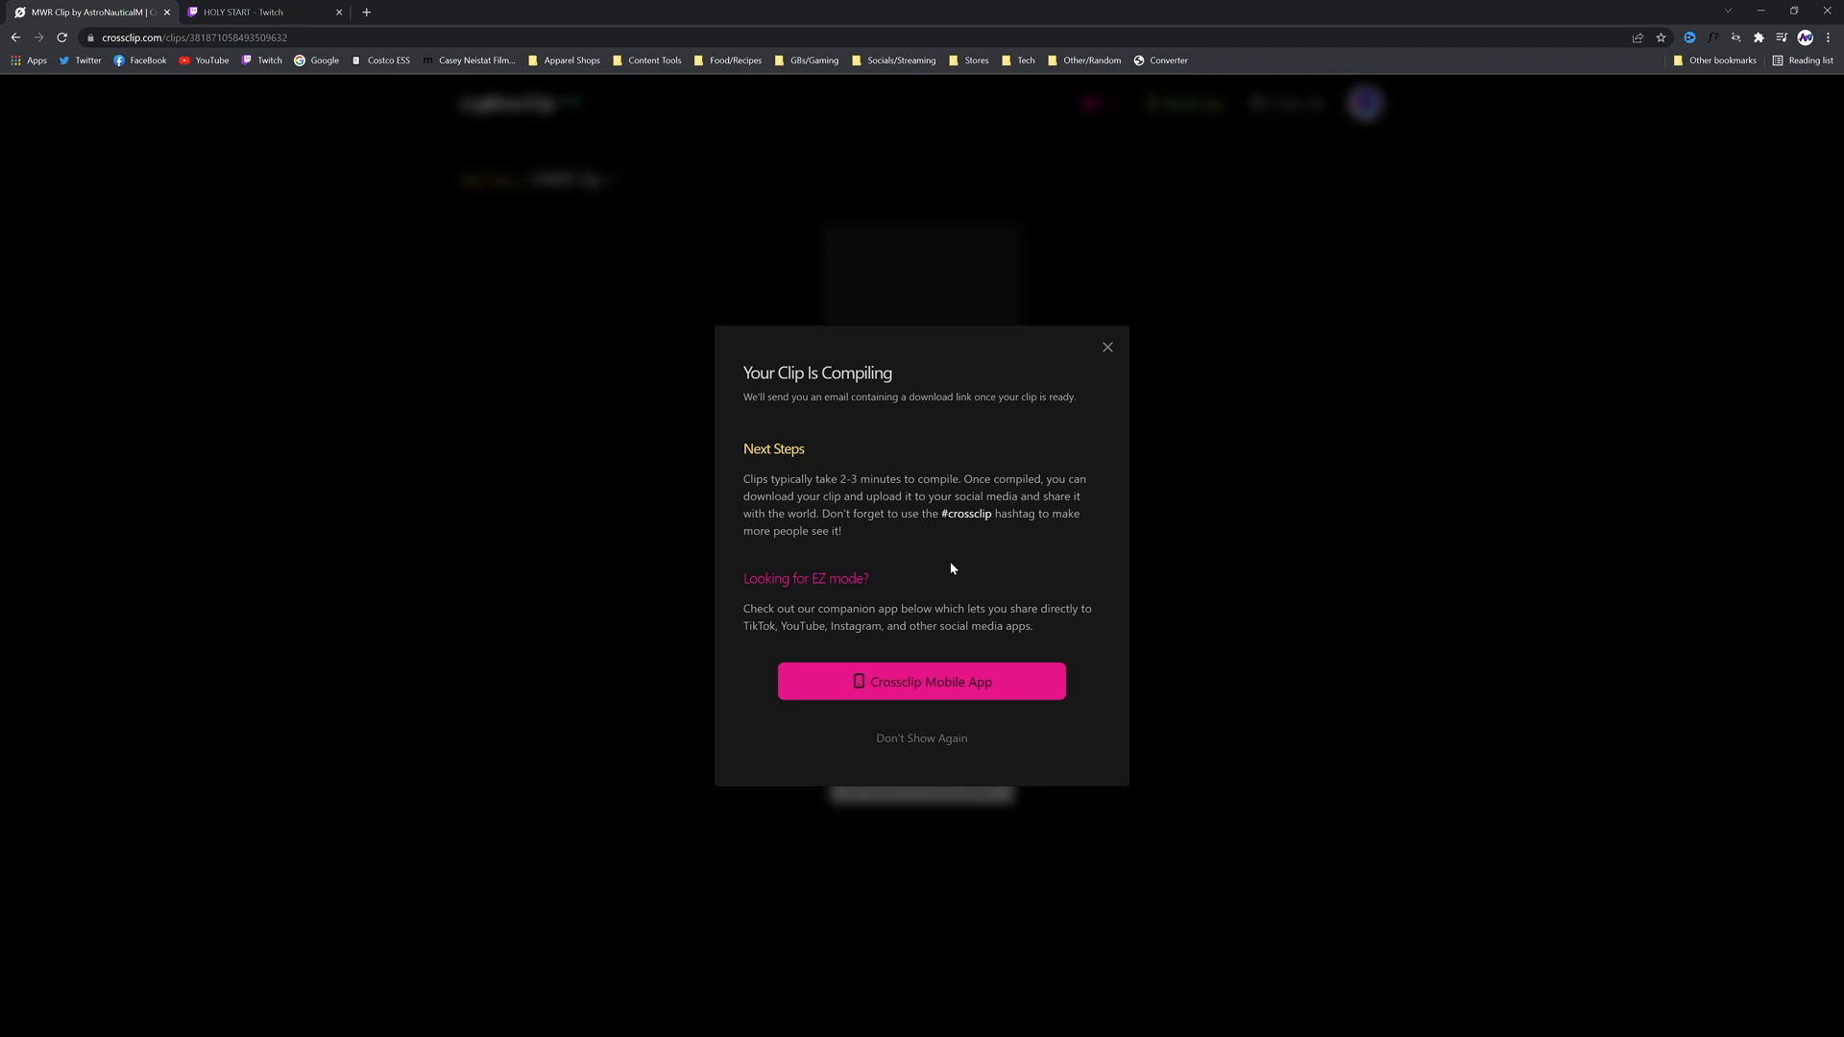
click(1108, 349)
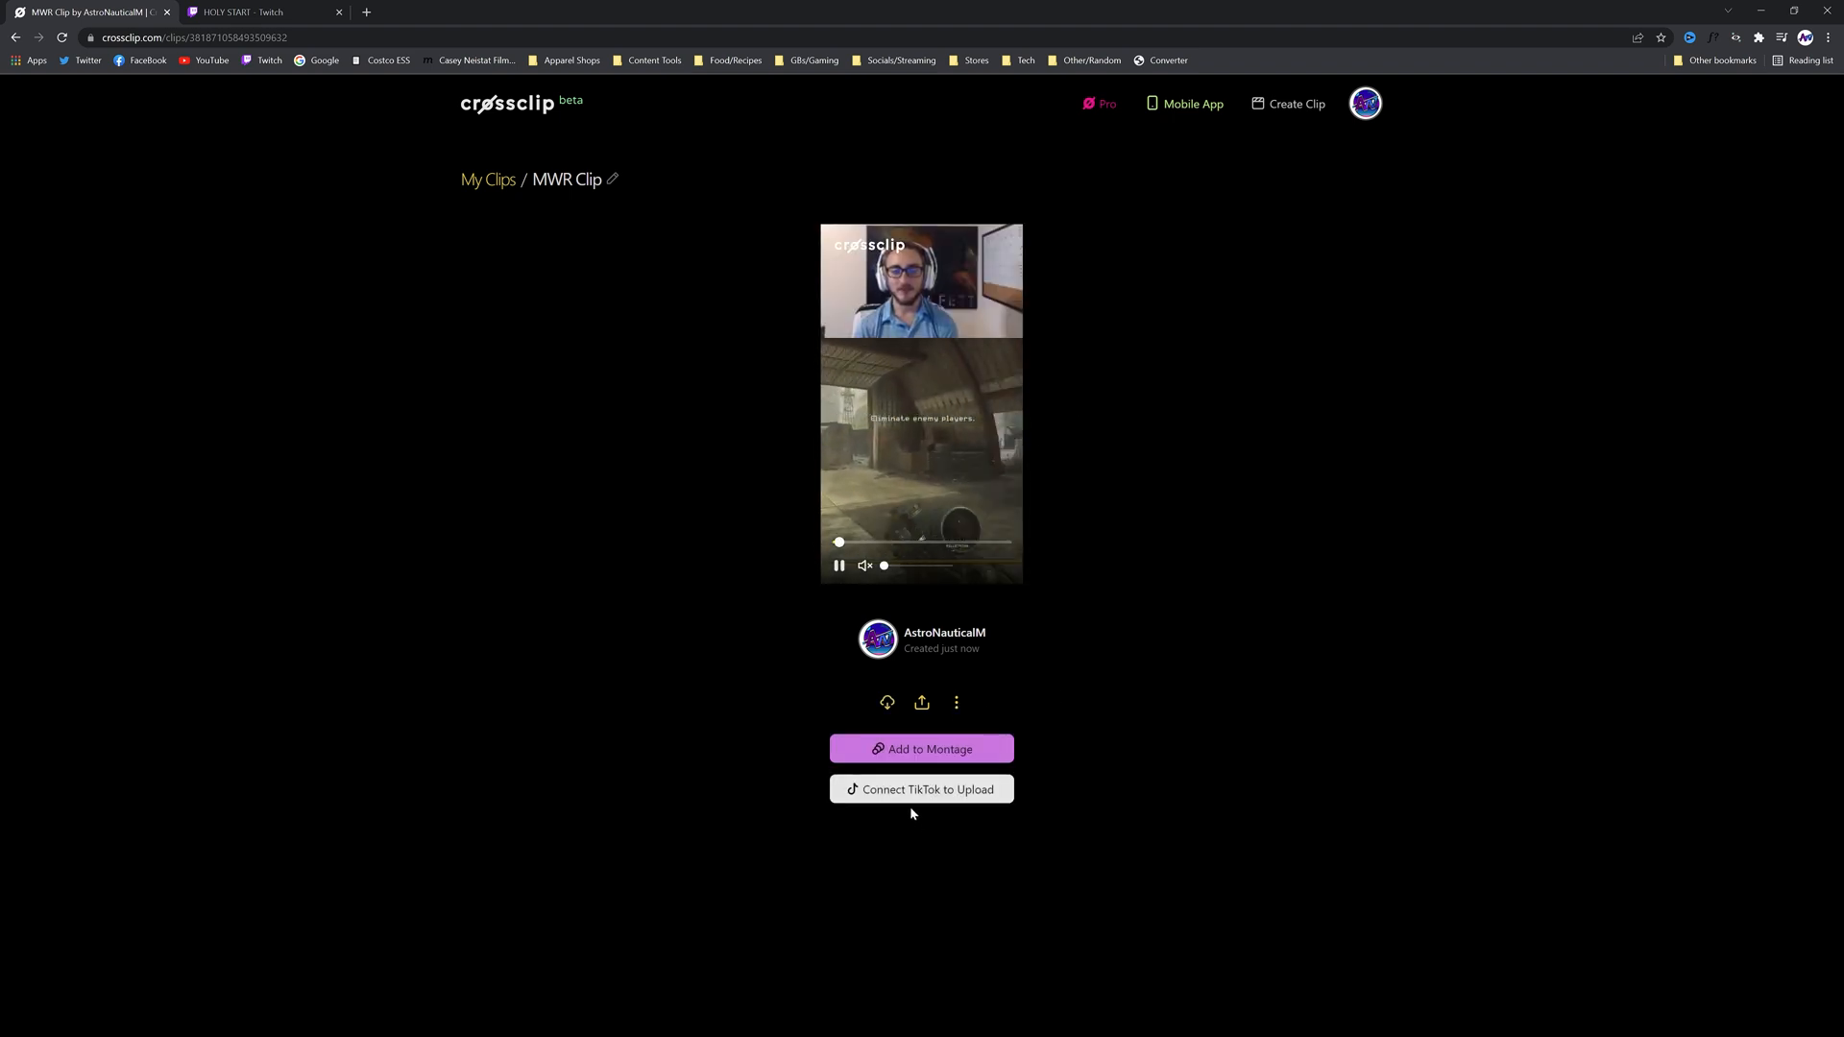
View the sharing options for the compiled clip
click(922, 703)
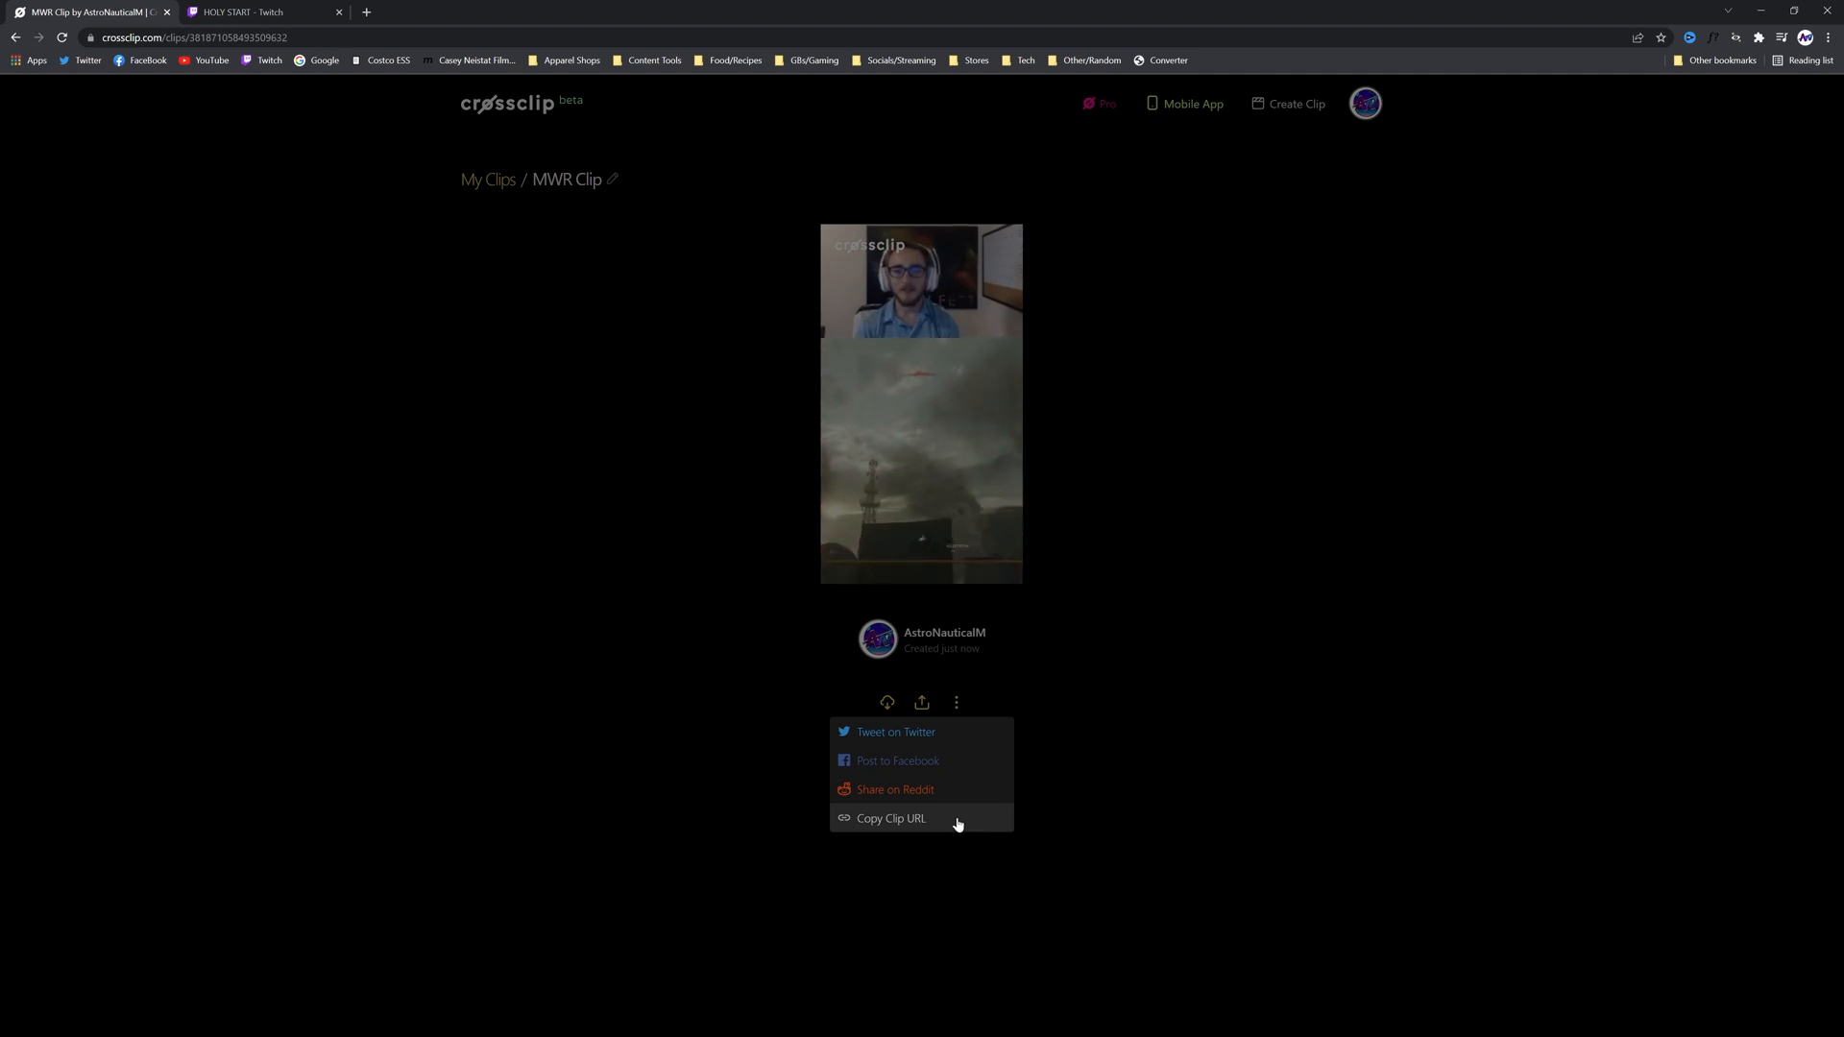
click(753, 654)
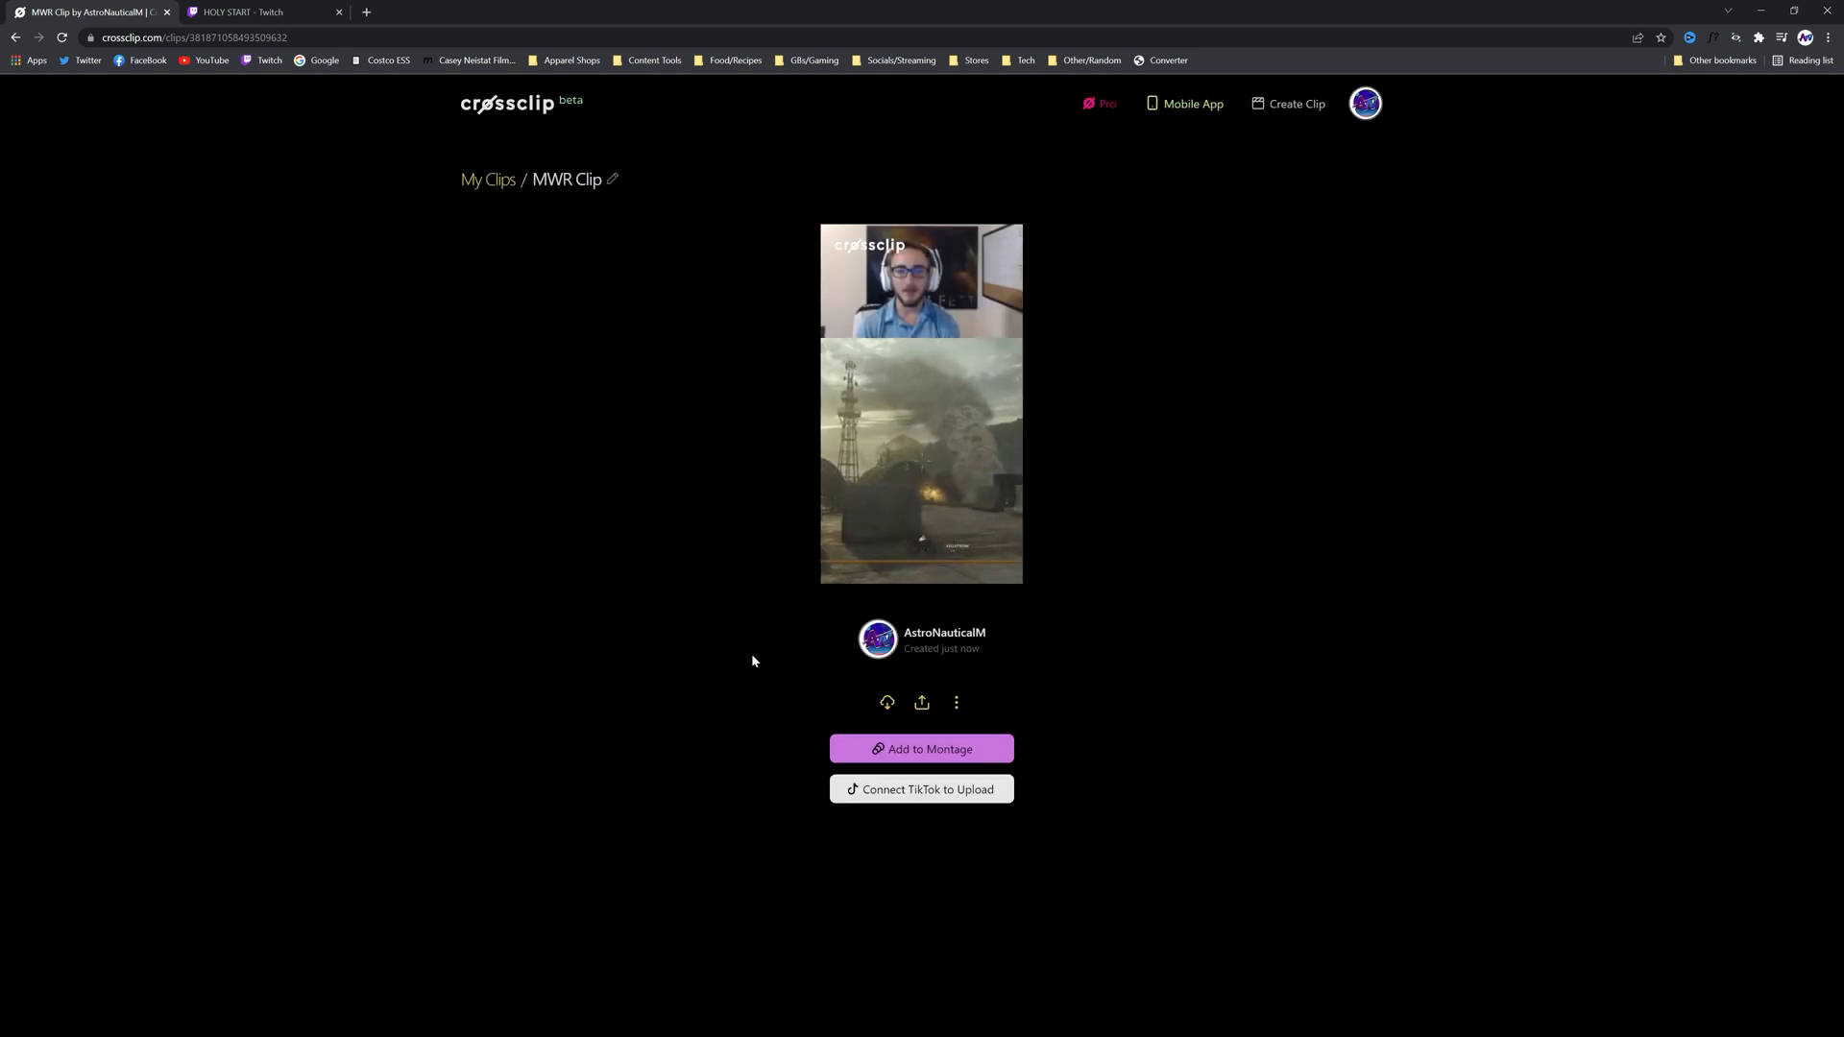
Examine the clip's montage settings and the available transitions without creating a montage
click(928, 752)
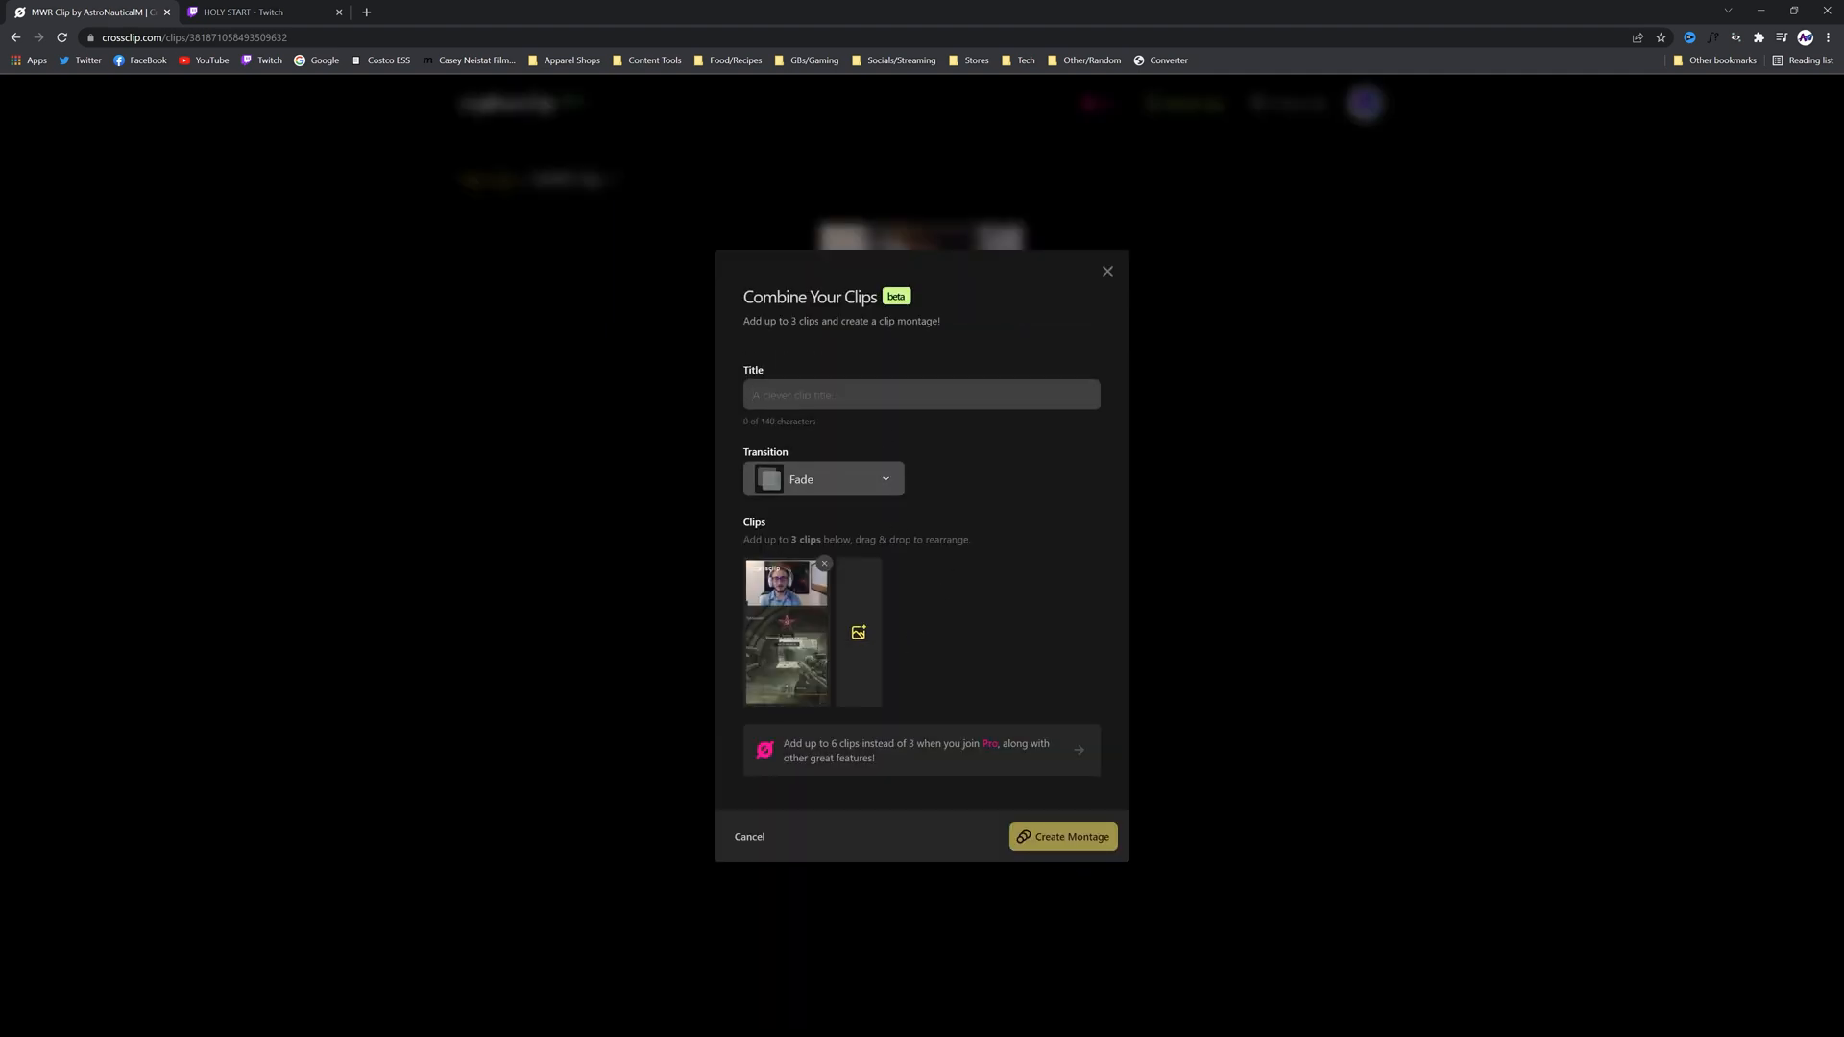
click(882, 490)
scroll(885, 596, down, 3)
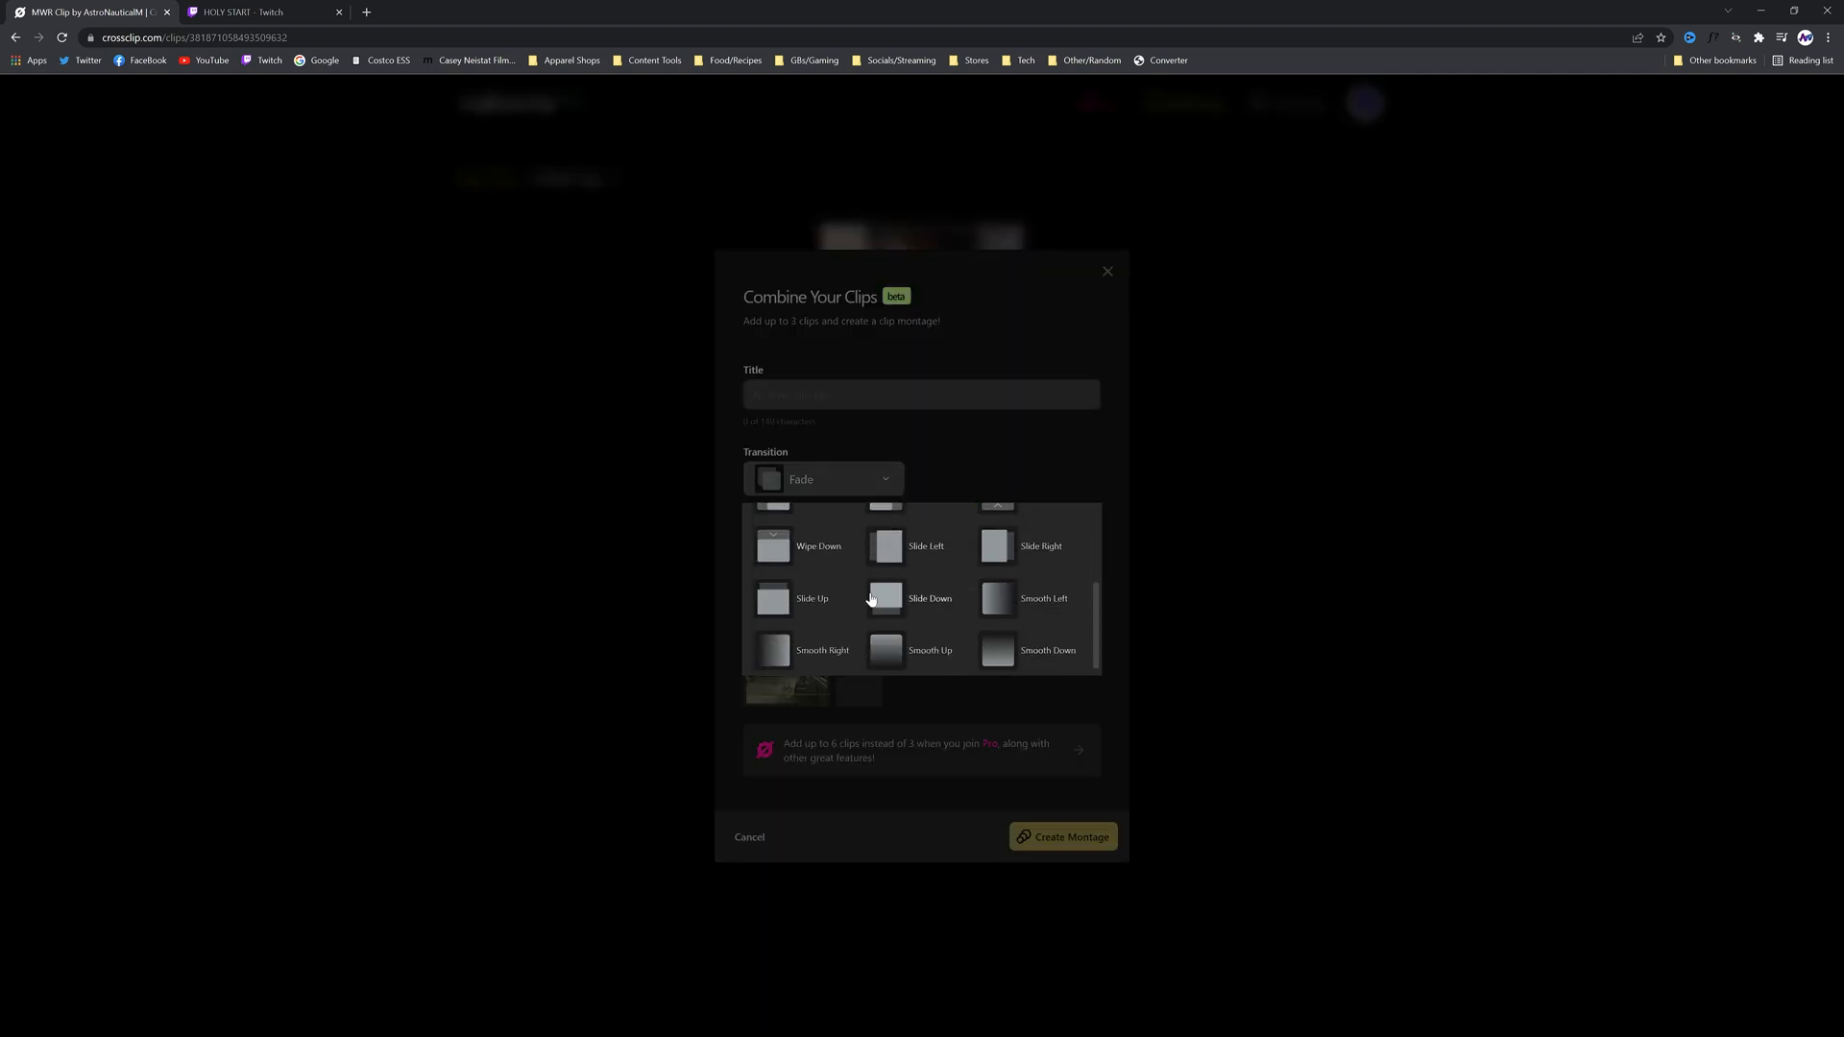
scroll(864, 620, up, 3)
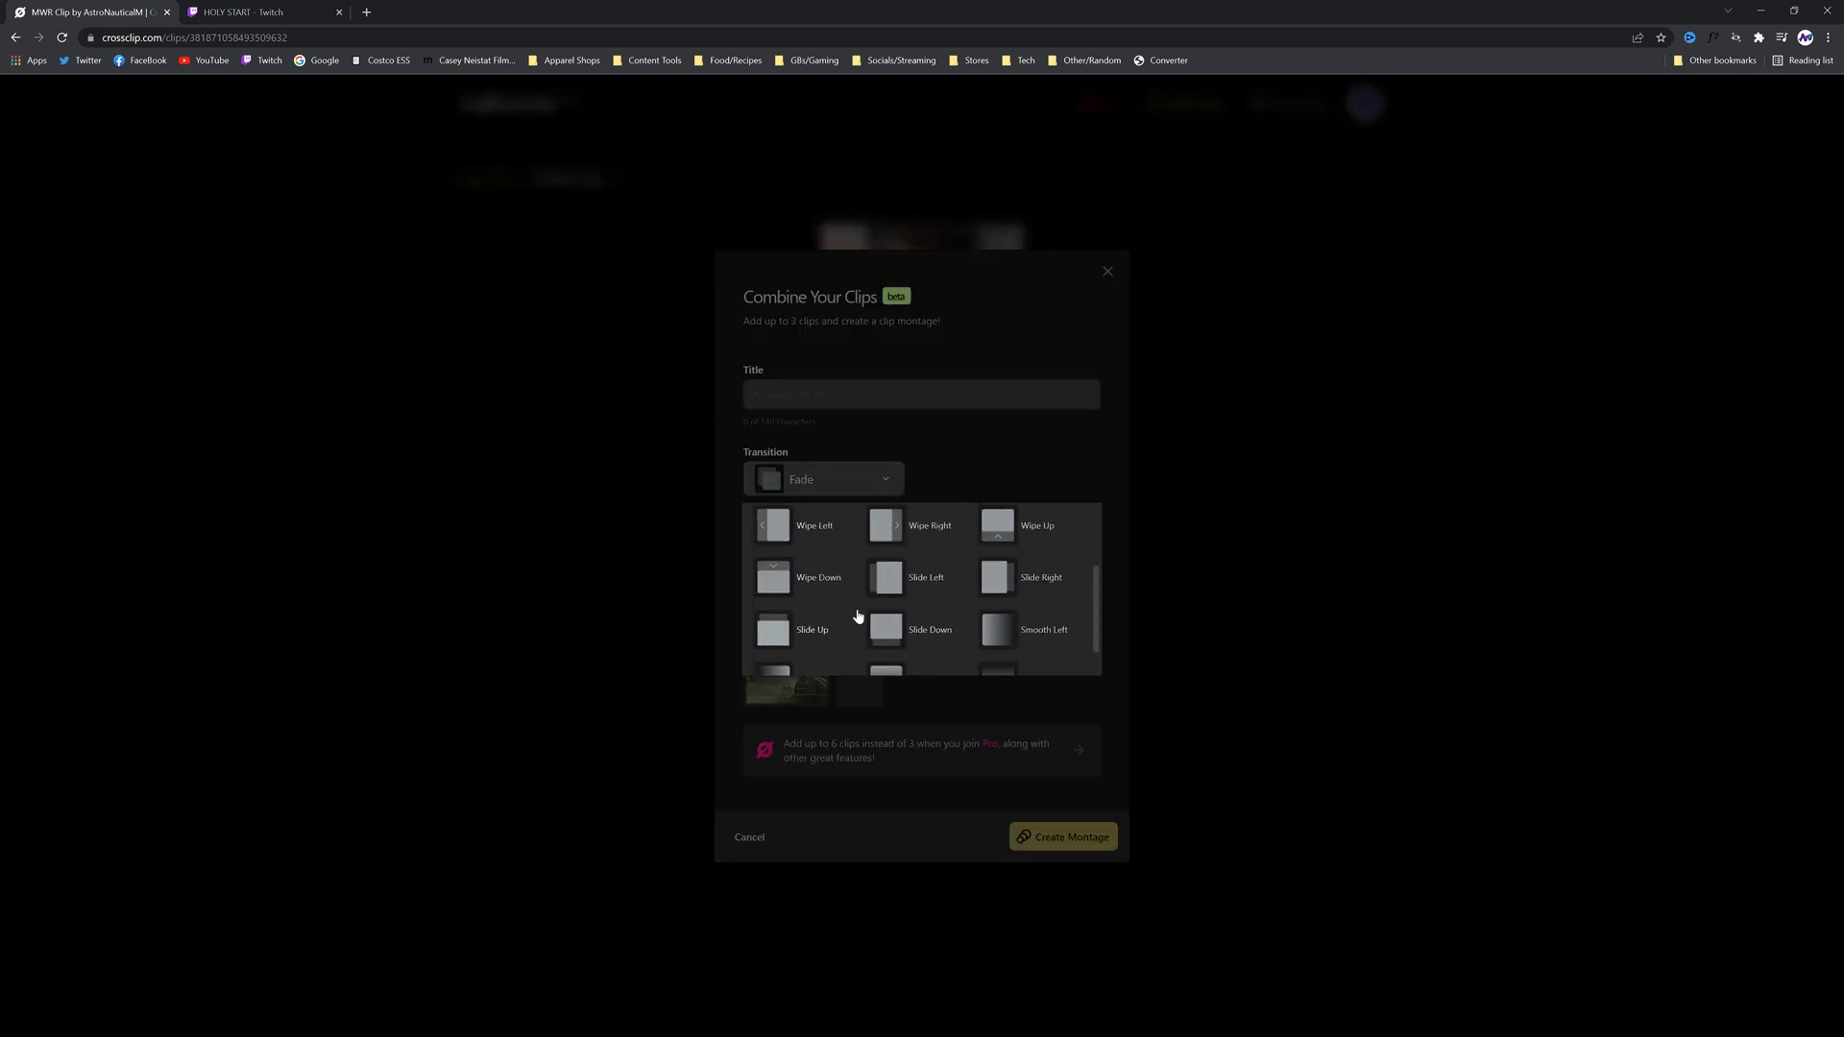
click(983, 438)
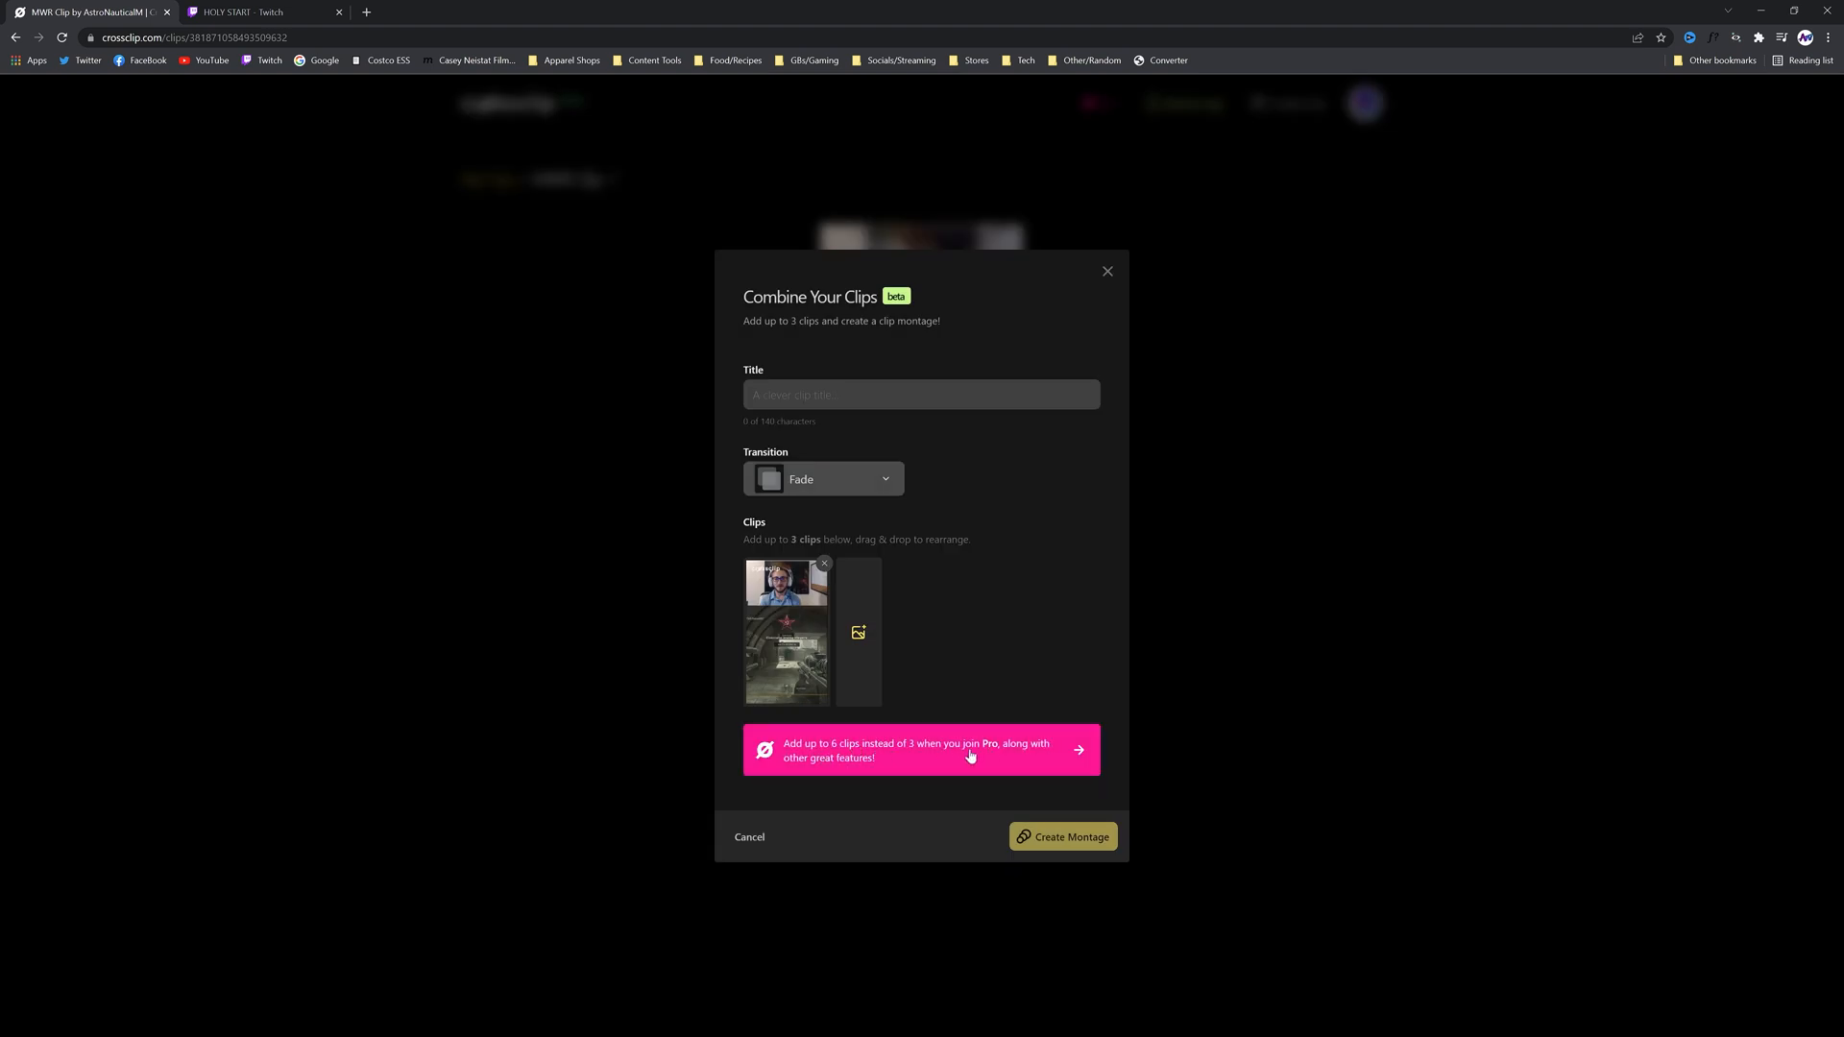
click(1107, 273)
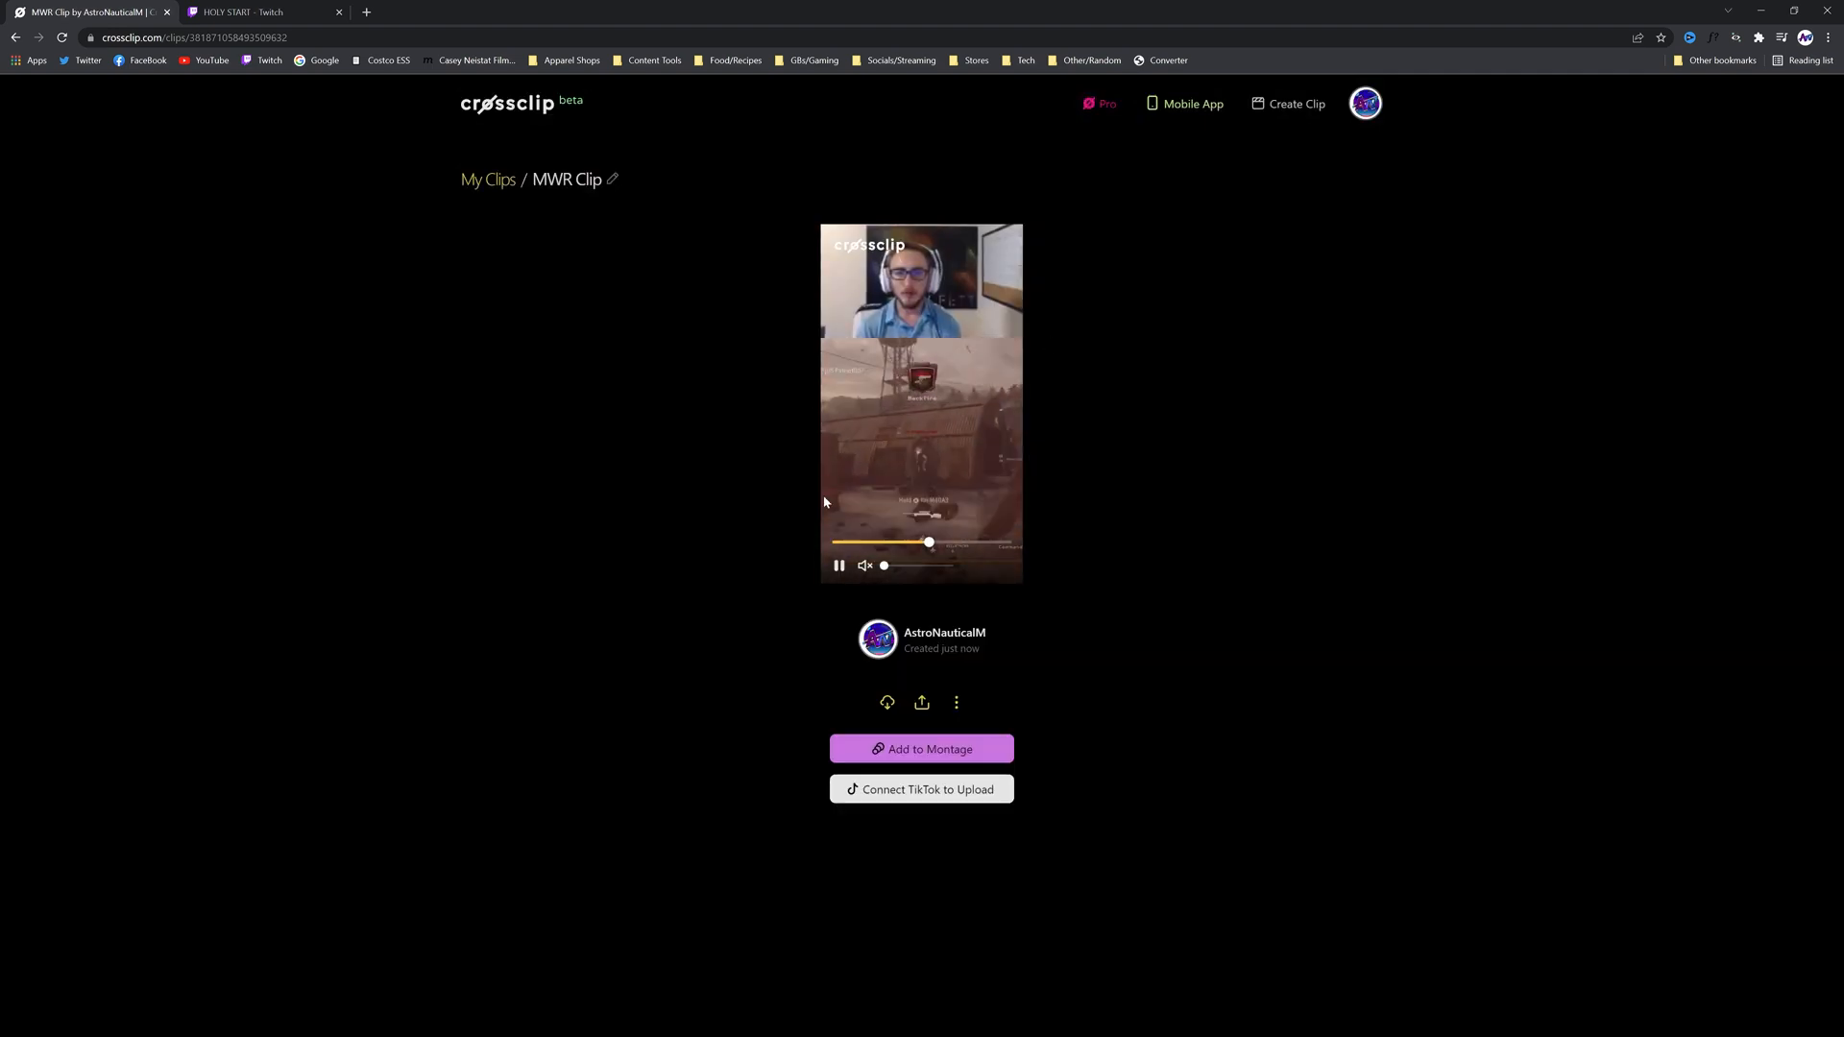